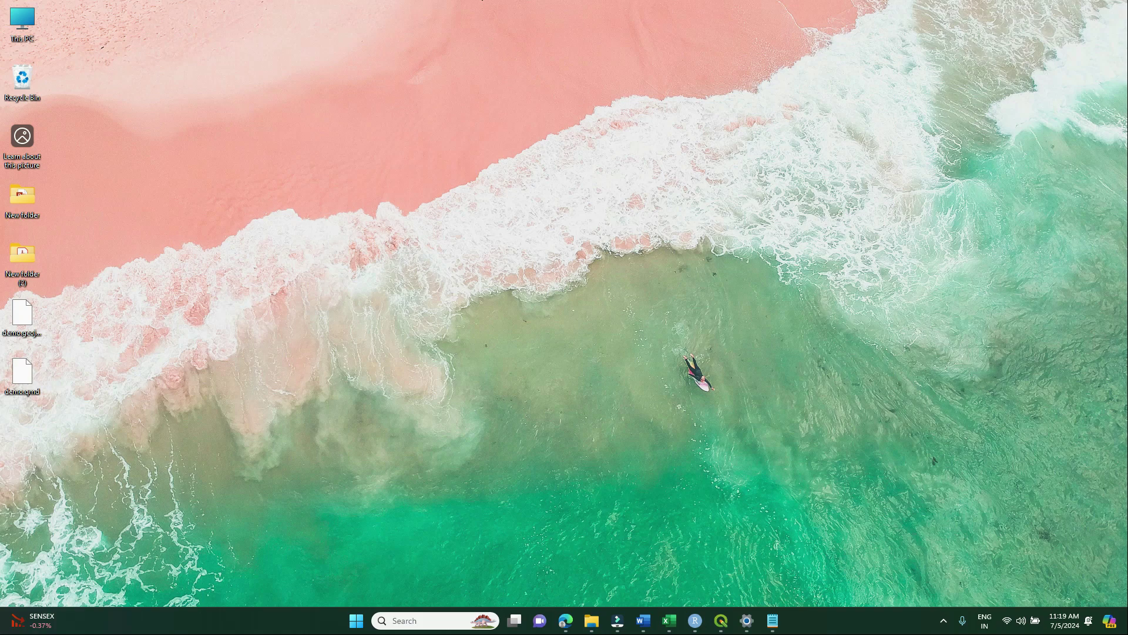
# - Bring the Edge window showing the IMDWEB gridded data download page to the front
pyautogui.click(566, 621)
# - Switch the IMDWEB form from Download to Analysis mode to look at its climate indices
pyautogui.click(178, 32)
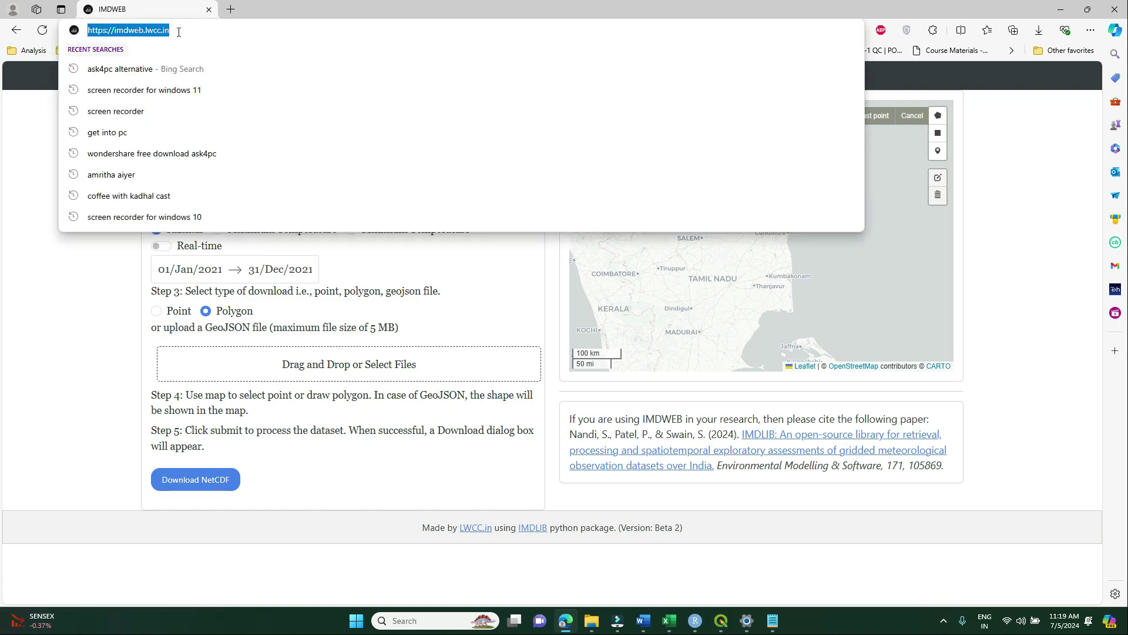
pyautogui.click(80, 382)
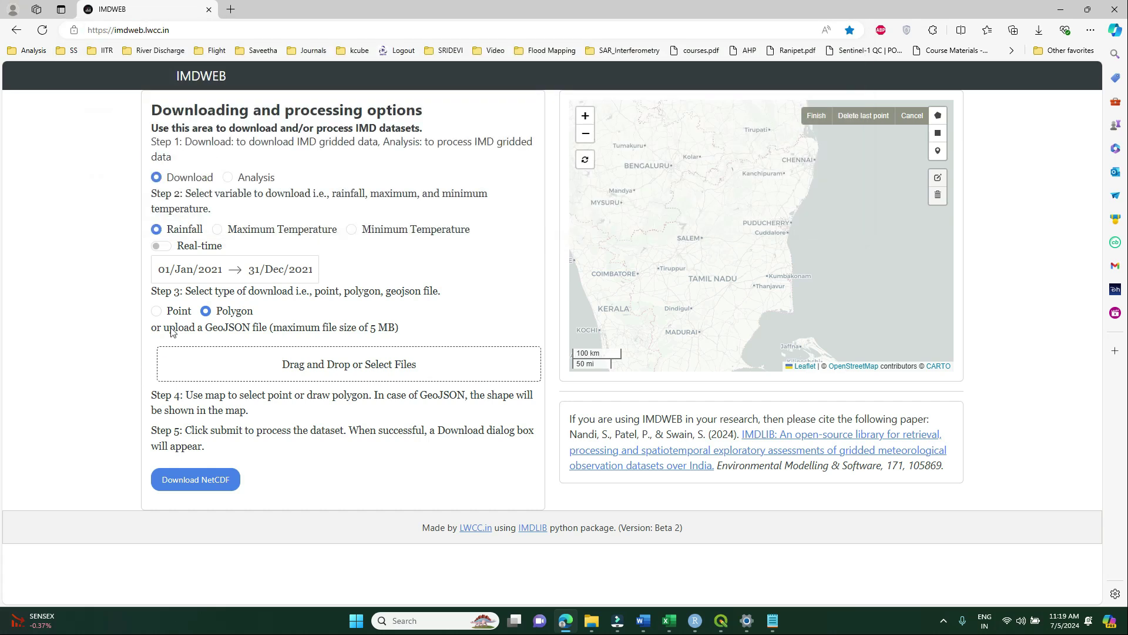
pyautogui.click(227, 178)
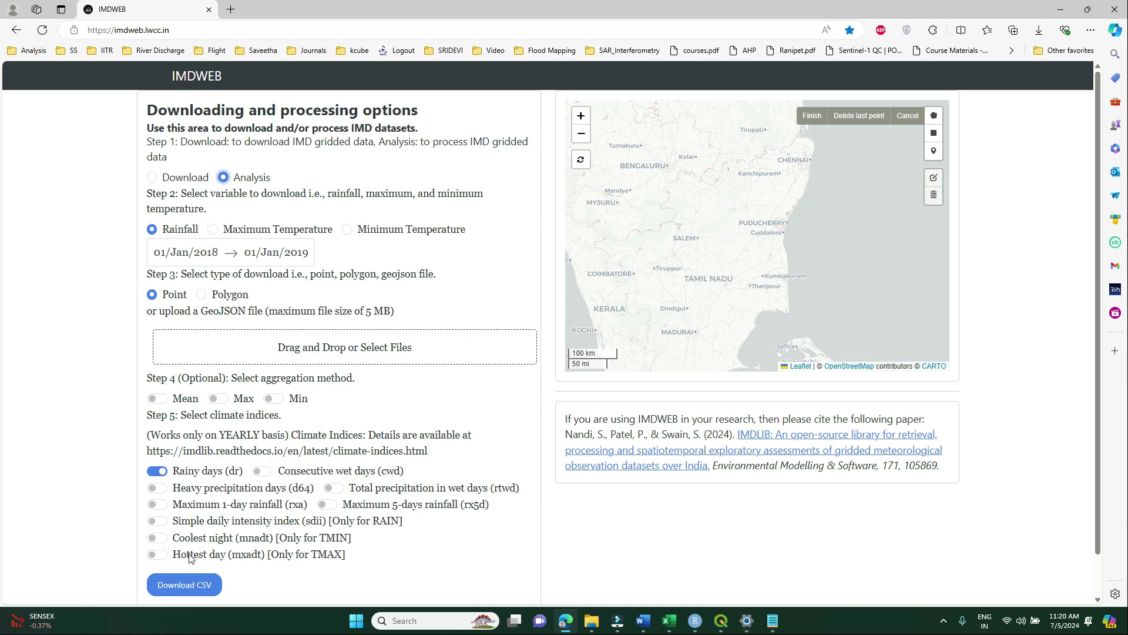
# - Return to Download mode, try the temperature variables and Real-time, then keep Rainfall with Real-time off
pyautogui.click(151, 178)
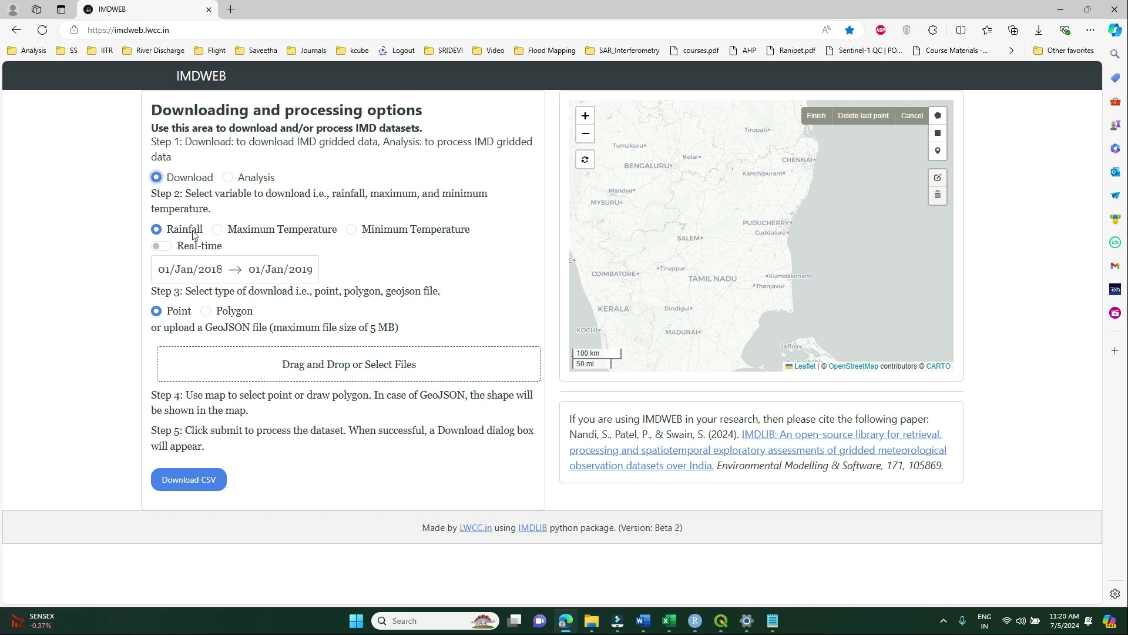
pyautogui.click(217, 229)
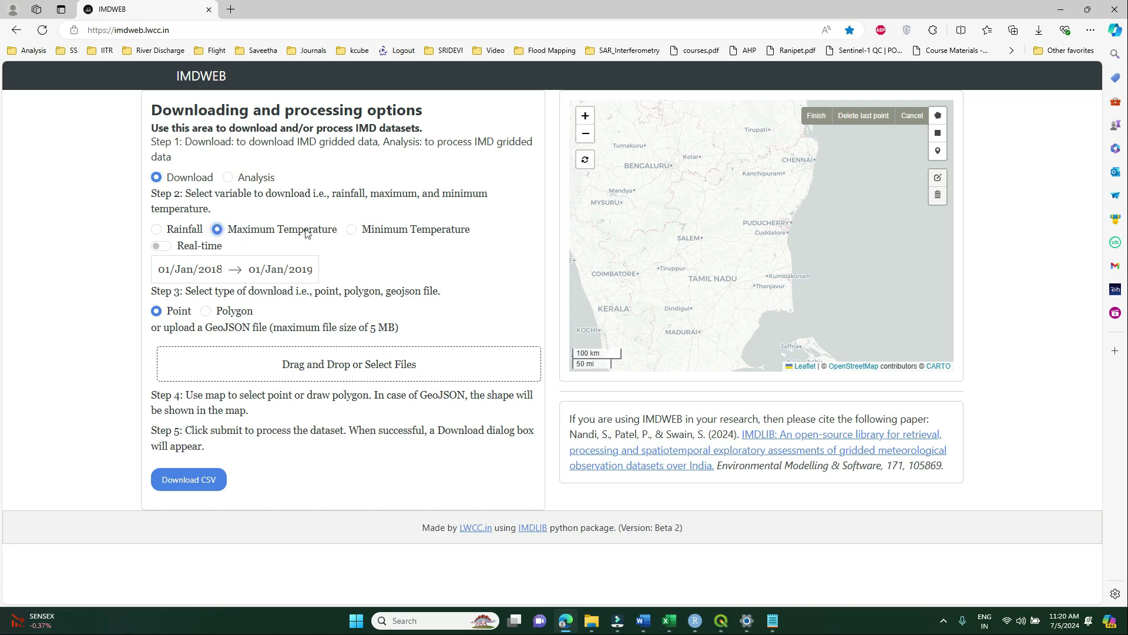
pyautogui.click(355, 230)
pyautogui.click(170, 250)
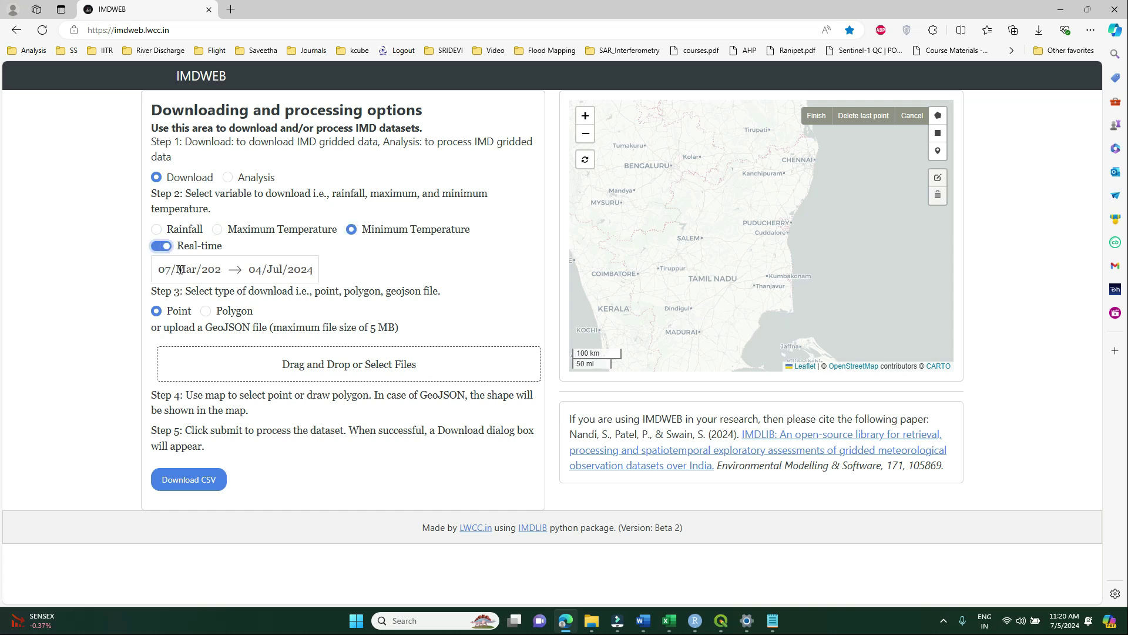
pyautogui.click(156, 230)
pyautogui.click(169, 249)
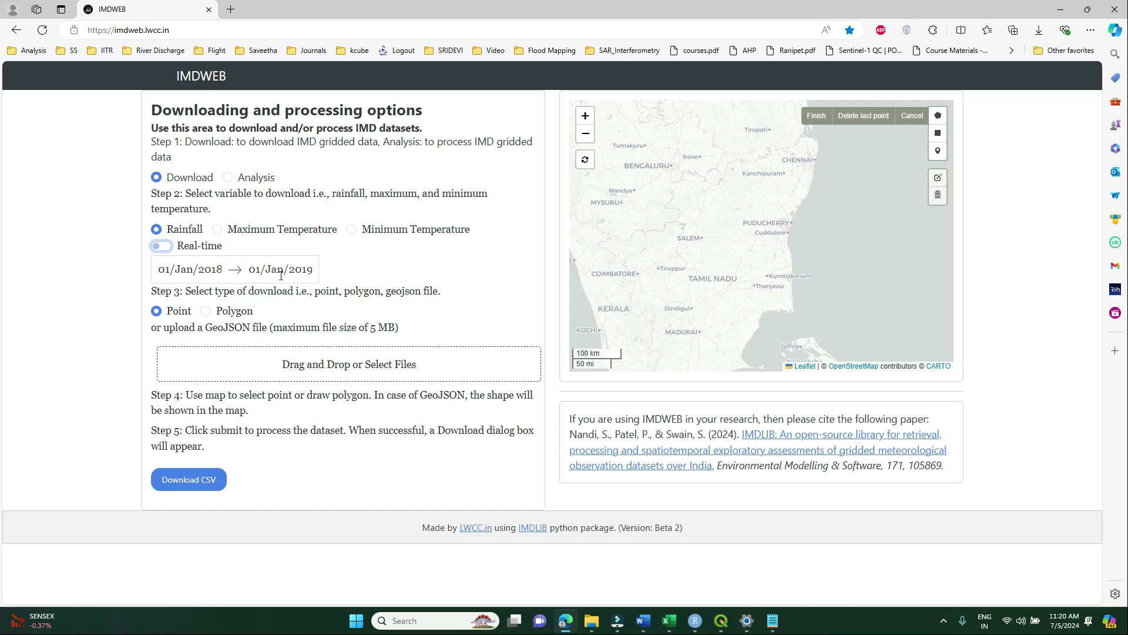
# - Edit the date fields, changing the end date's day and month to 31 Dec
pyautogui.click(216, 273)
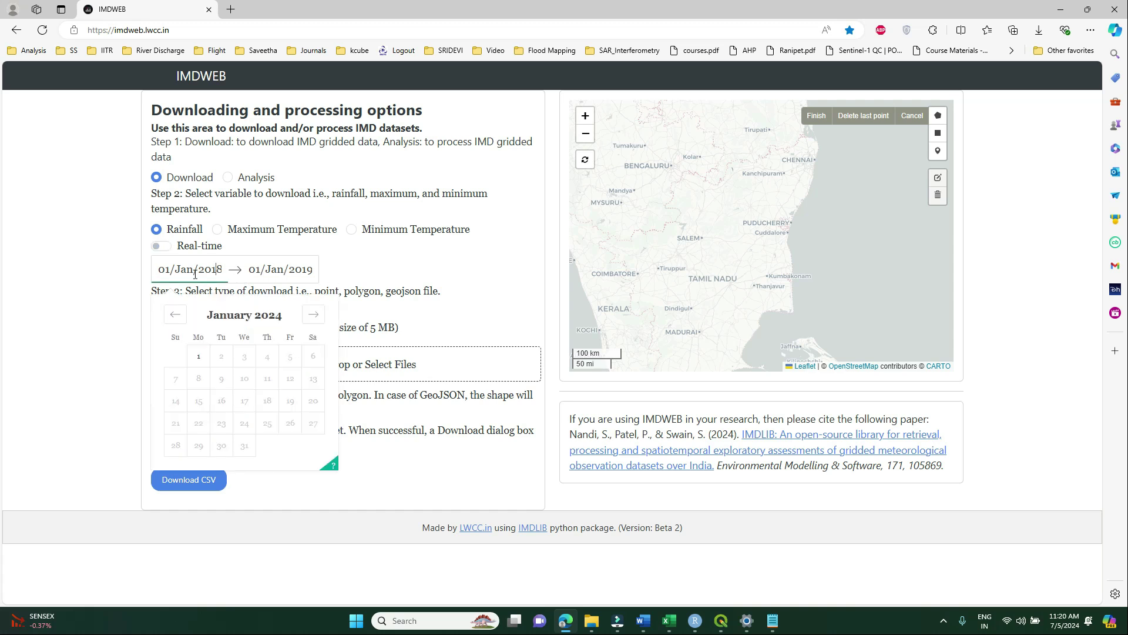
pyautogui.moveTo(213, 270); pyautogui.dragTo(227, 272)
pyautogui.write('20')
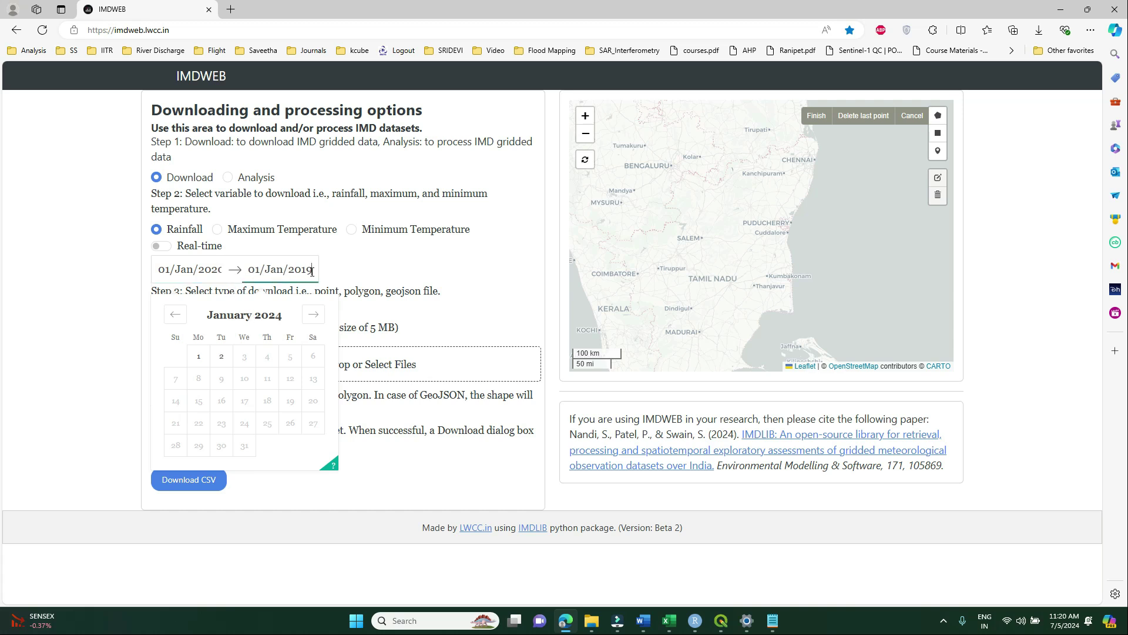
pyautogui.press('BackSpace')
pyautogui.press('BackSpace')
pyautogui.write('22')
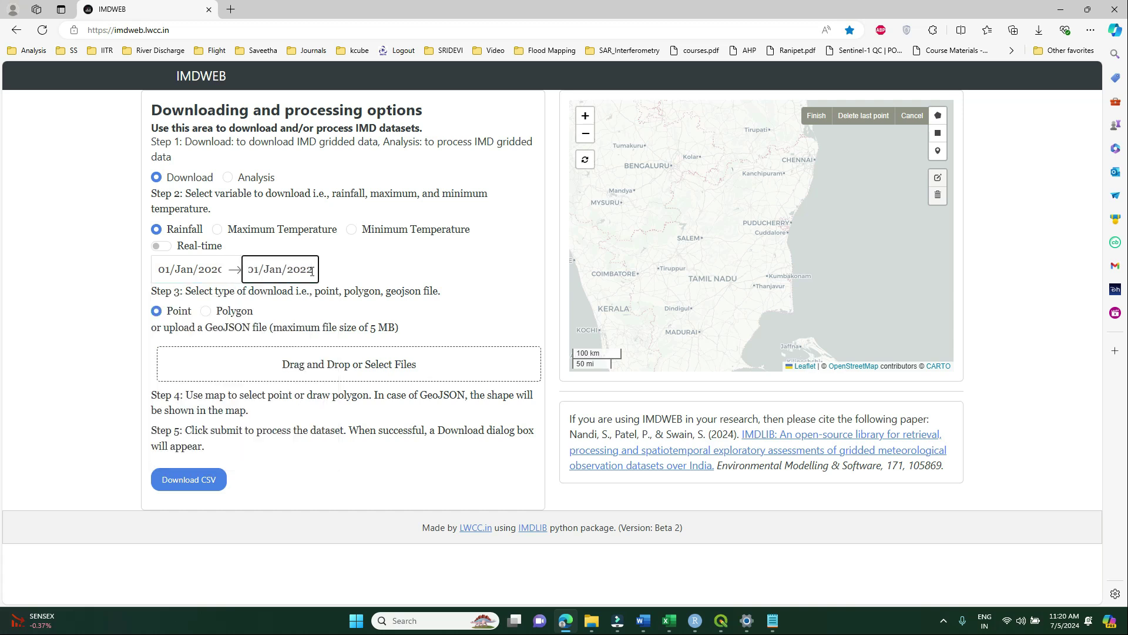
pyautogui.doubleClick(250, 270)
pyautogui.write('31')
pyautogui.moveTo(265, 269); pyautogui.dragTo(284, 269)
pyautogui.write('Dec')
# - Set both start and end years to 2021, giving 01/Jan/2021 to 31/Dec/2021
pyautogui.click(220, 271)
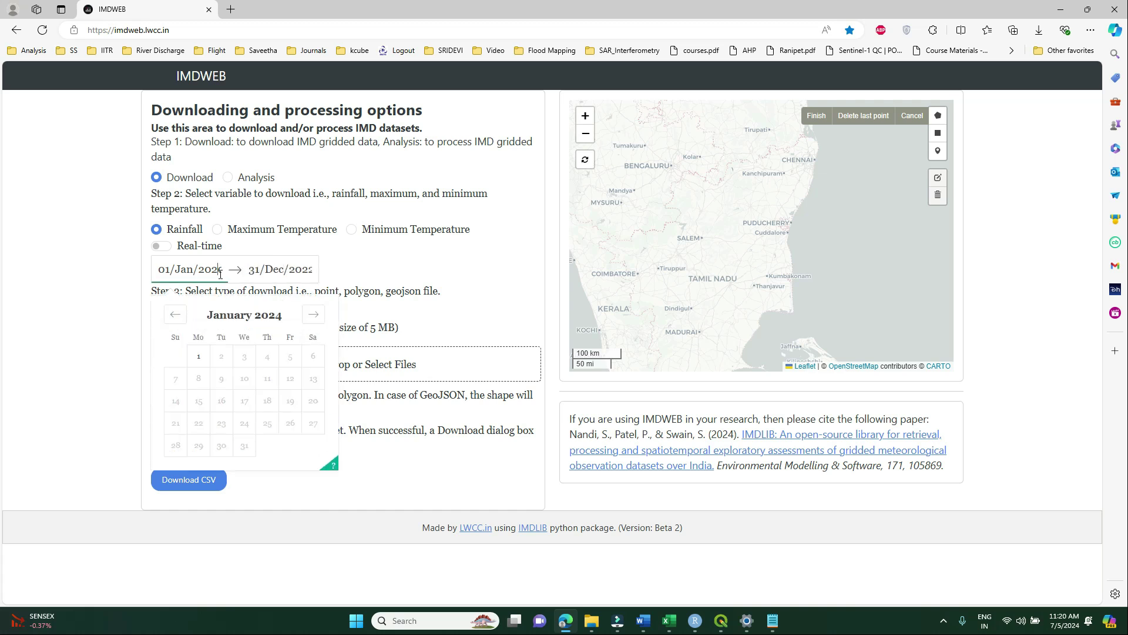
pyautogui.doubleClick(220, 271)
pyautogui.write('2021')
pyautogui.doubleClick(308, 269)
pyautogui.write('2021')
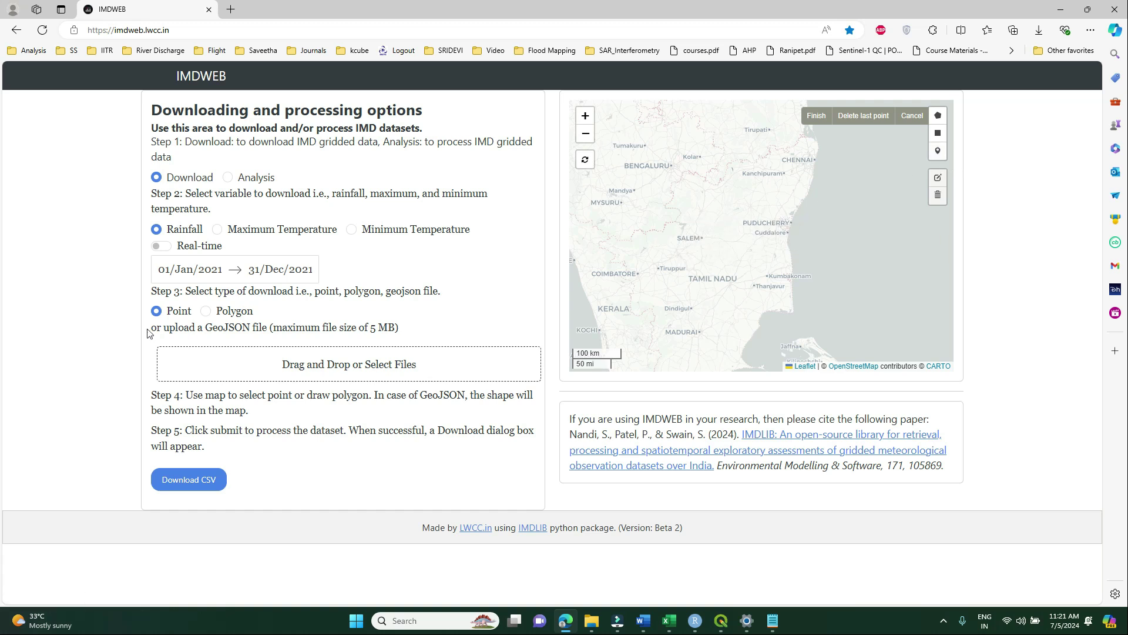
# - Choose Polygon type, draw a rectangle over central Tamil Nadu, then switch to QGIS
pyautogui.click(205, 312)
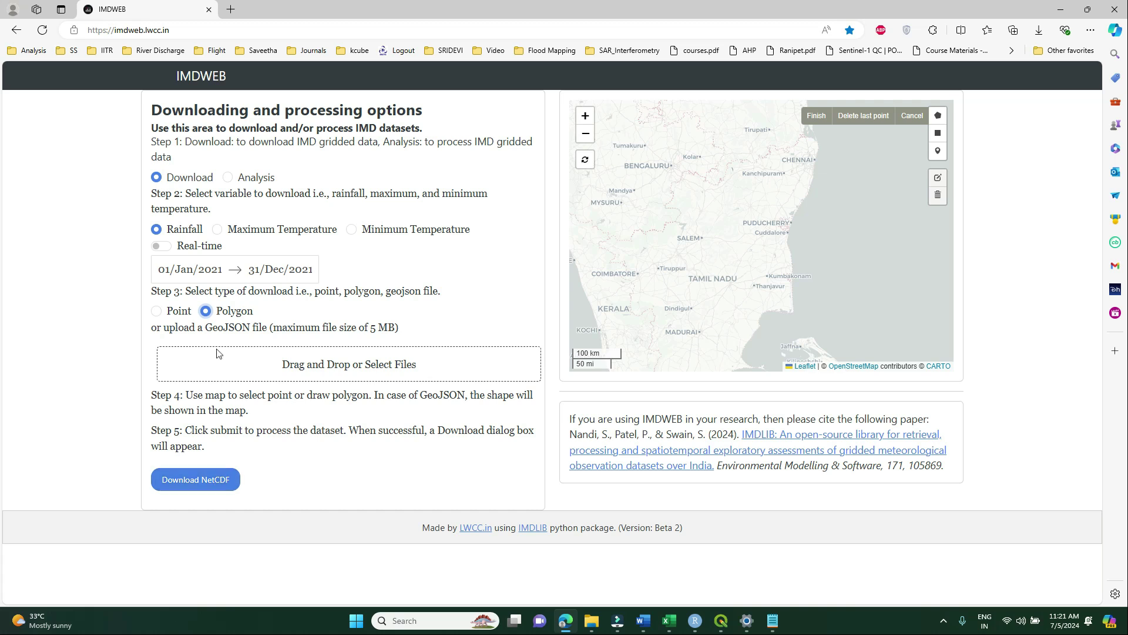
pyautogui.click(938, 133)
pyautogui.moveTo(622, 225); pyautogui.dragTo(792, 311)
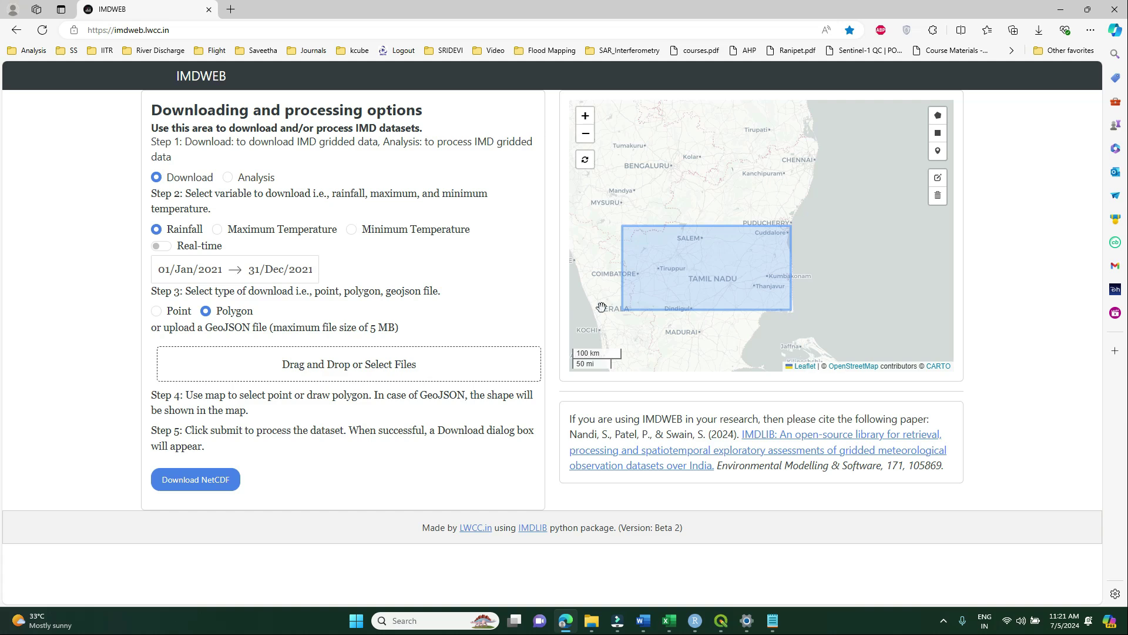
pyautogui.click(721, 620)
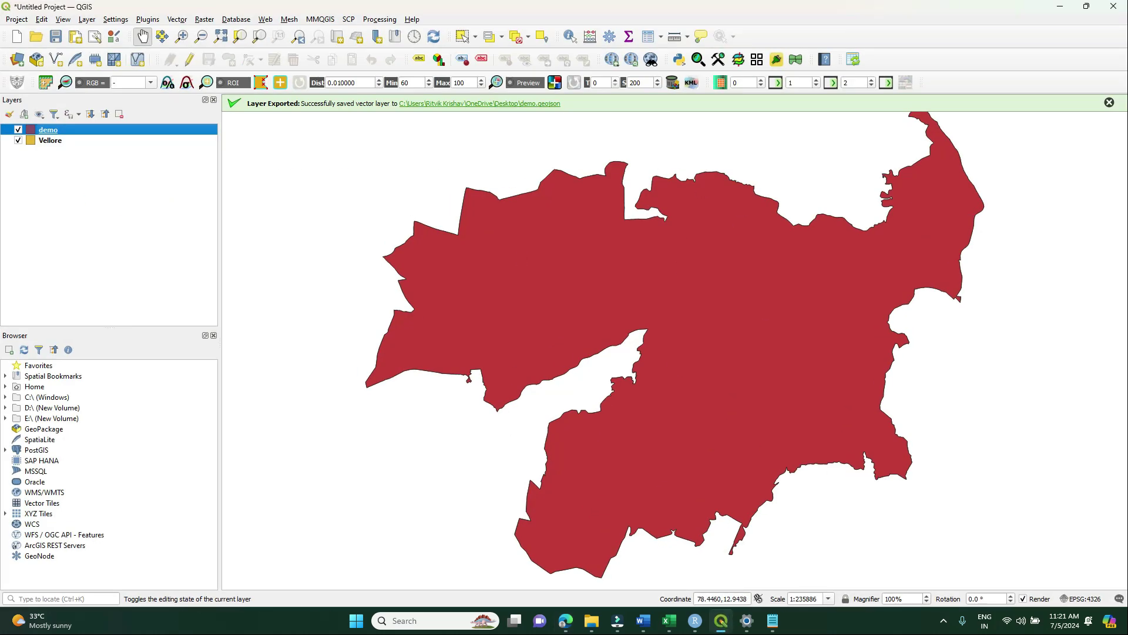
# - Start saving the Vellore layer's features as GeoJSON, then cancel without exporting
pyautogui.rightClick(51, 140)
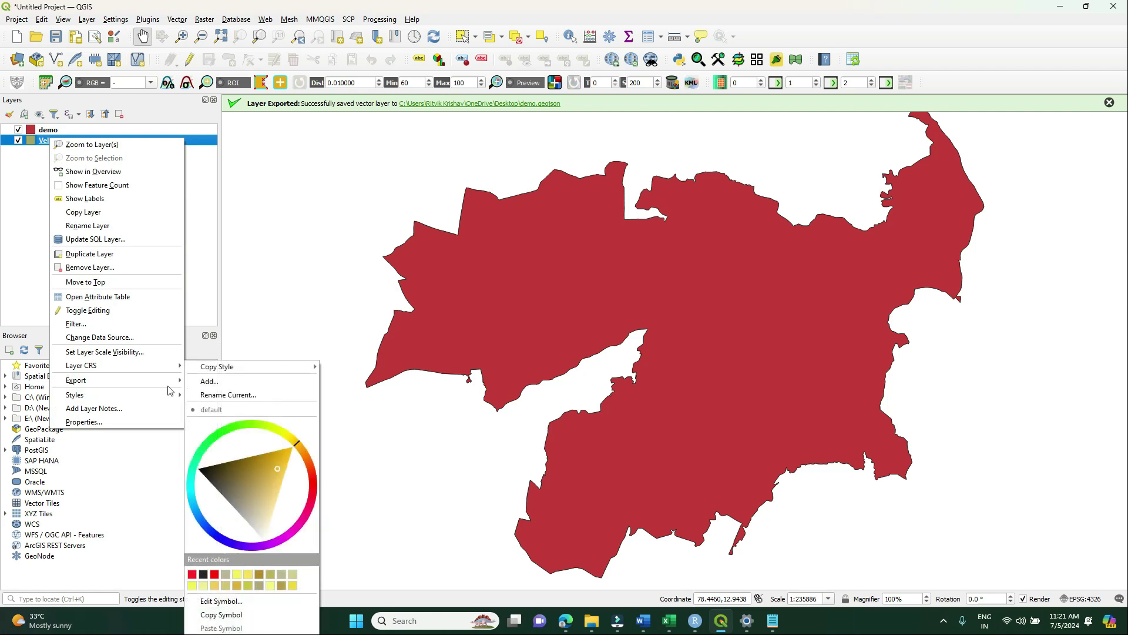
pyautogui.moveTo(169, 387)
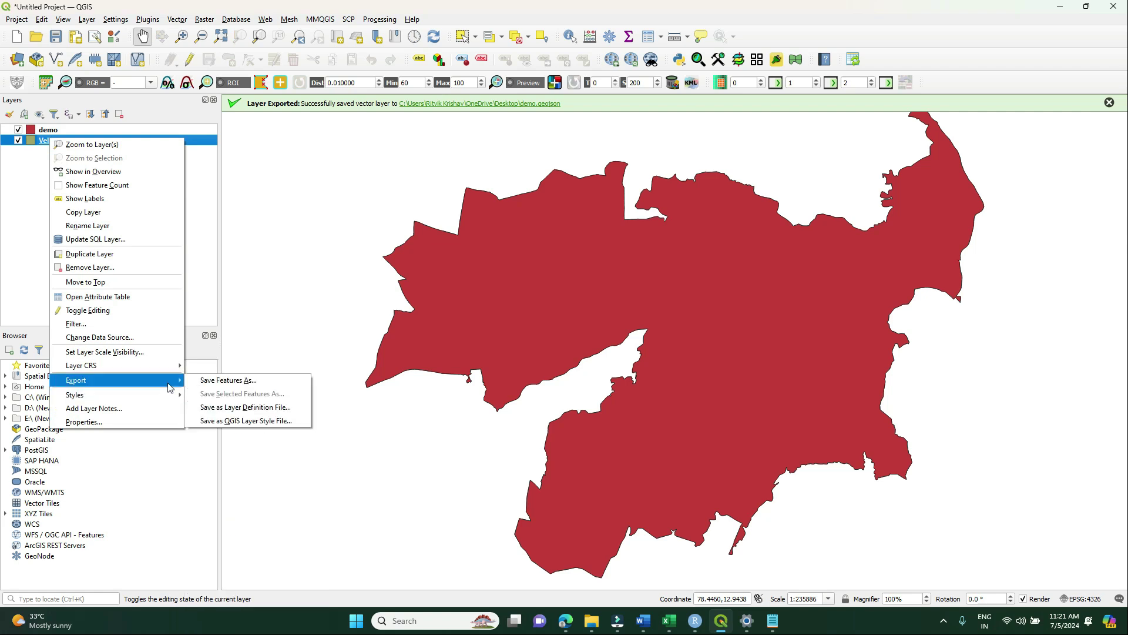
pyautogui.click(228, 382)
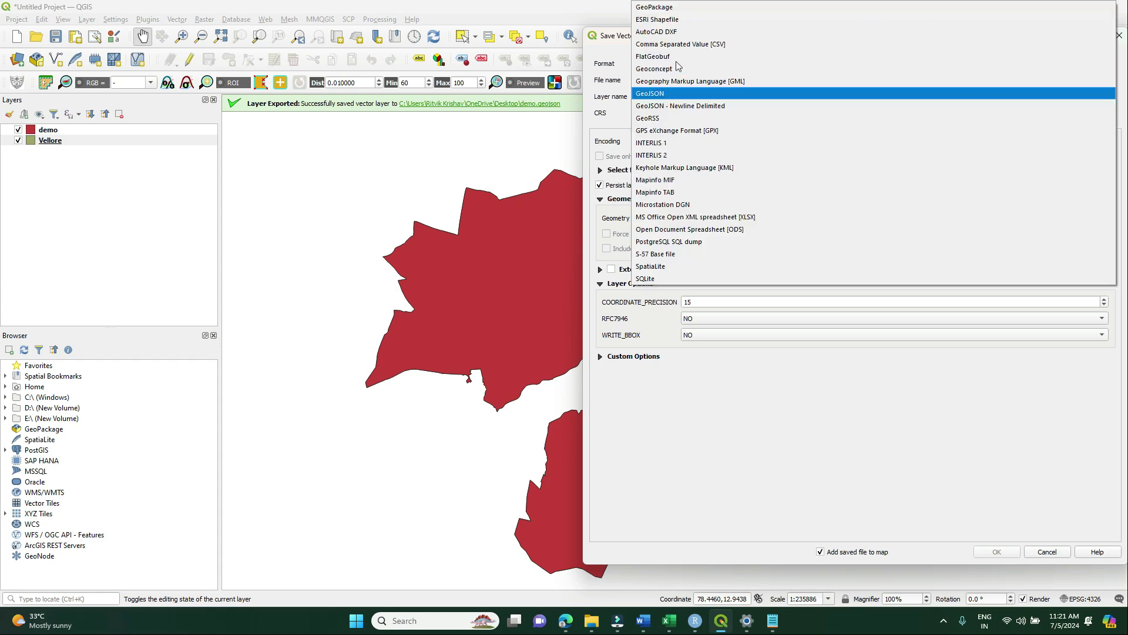
pyautogui.click(680, 65)
pyautogui.click(674, 93)
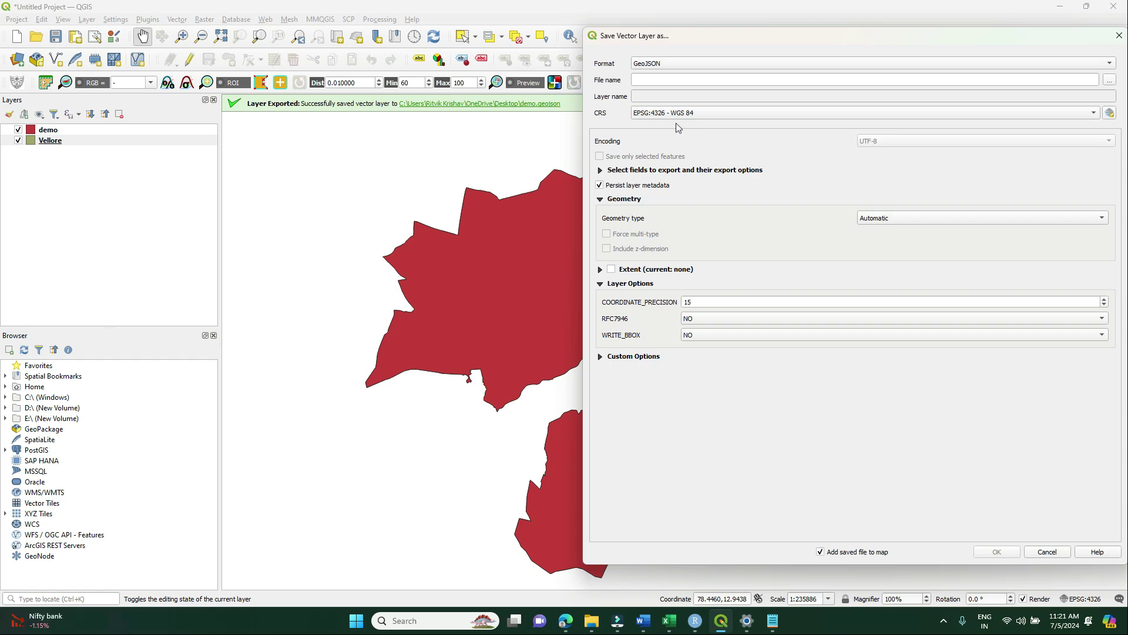
pyautogui.click(1044, 552)
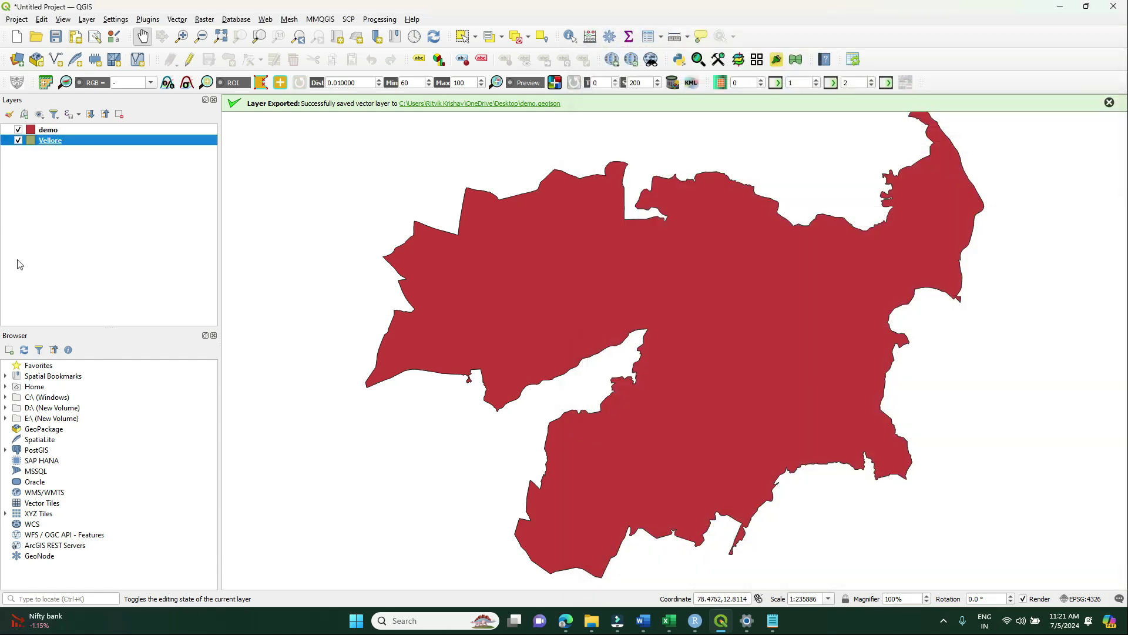
# - Back in IMDWEB, skip the GeoJSON upload and download the polygon rainfall NetCDF, imdlib_polygon.nc
pyautogui.click(1052, 7)
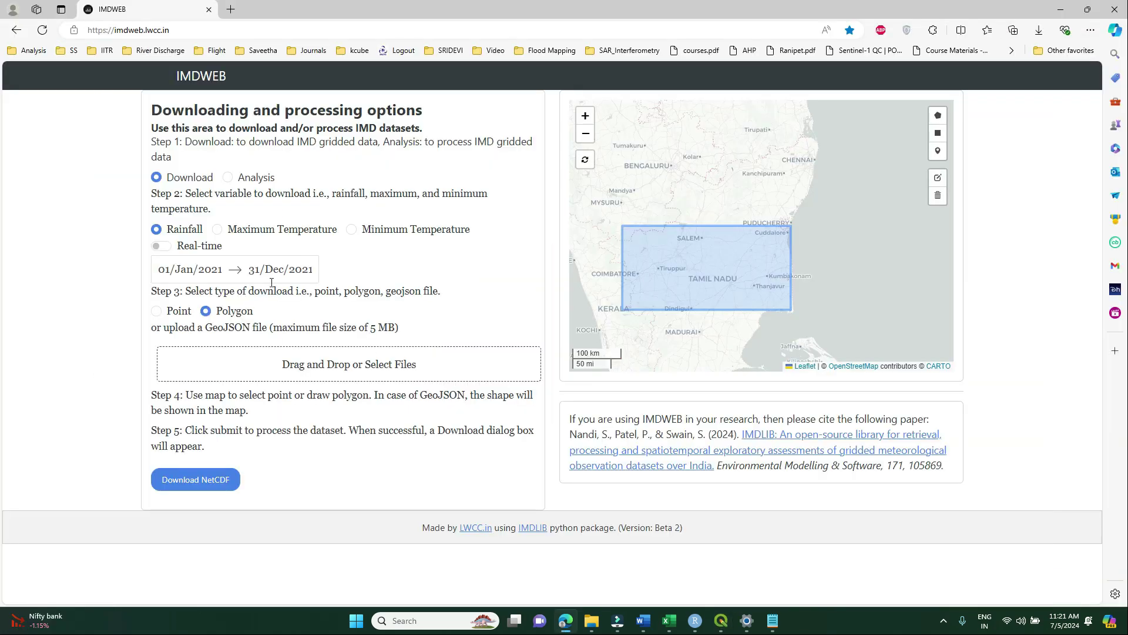
pyautogui.click(375, 365)
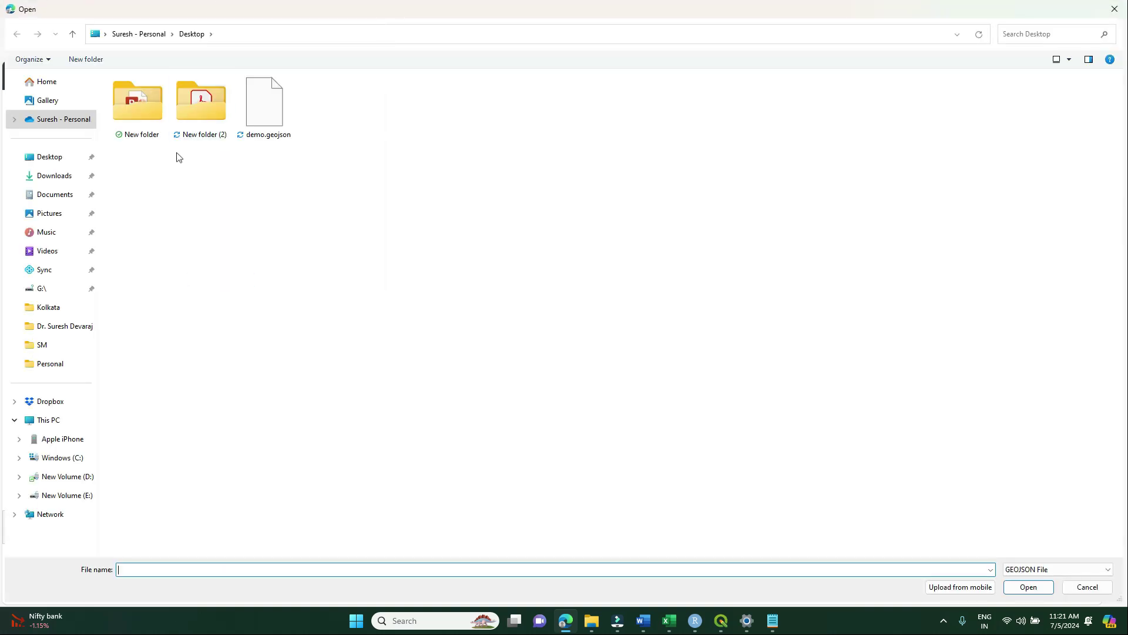
pyautogui.click(264, 103)
pyautogui.click(1115, 9)
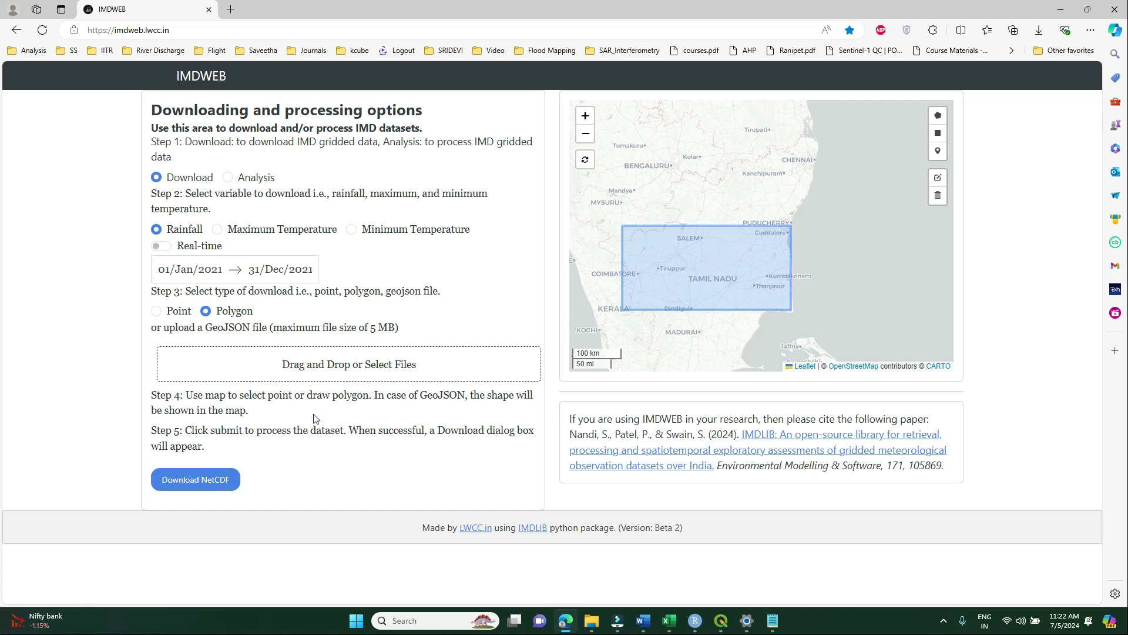
pyautogui.click(211, 484)
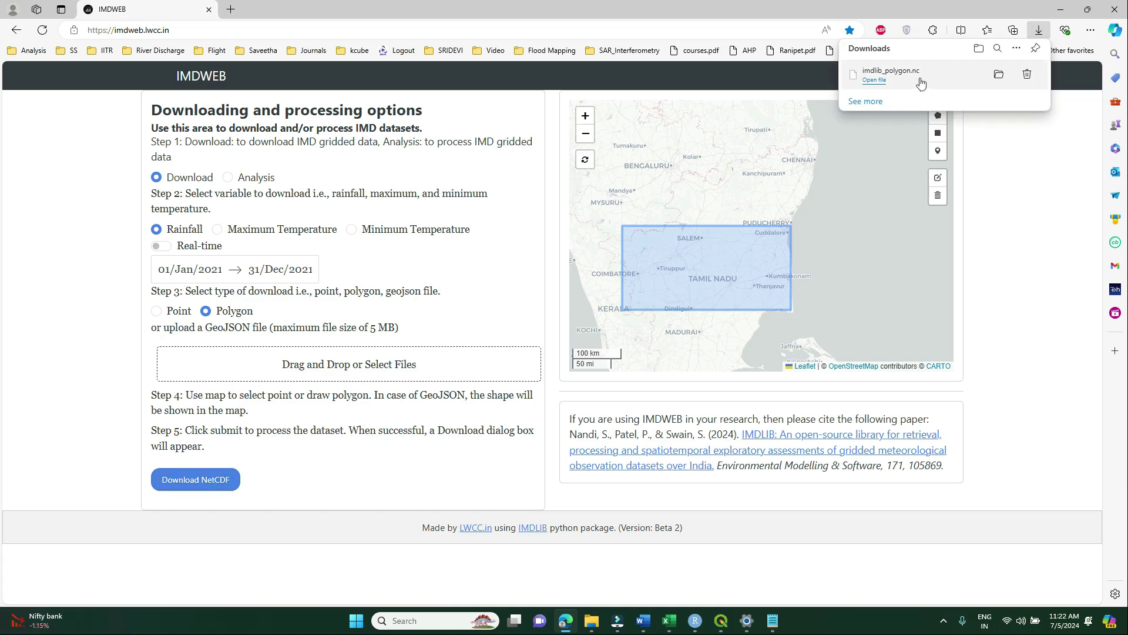
pyautogui.click(721, 620)
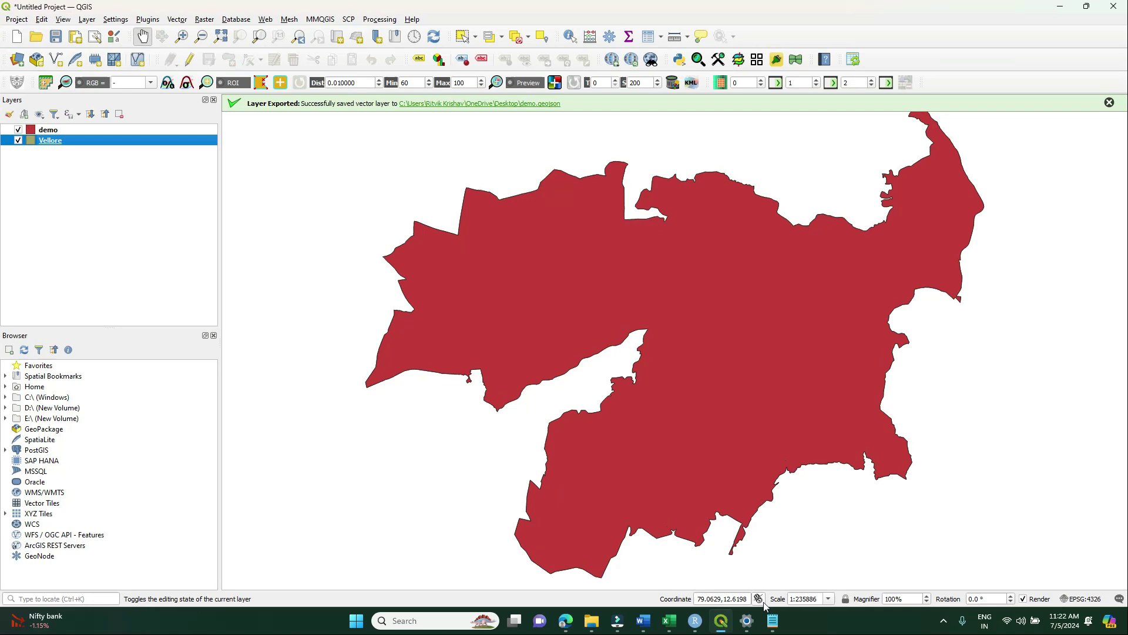
# - Drag imdlib_polygon.nc from Edge's downloads into QGIS, add its 'rain' variable, and move it to the top
pyautogui.click(721, 620)
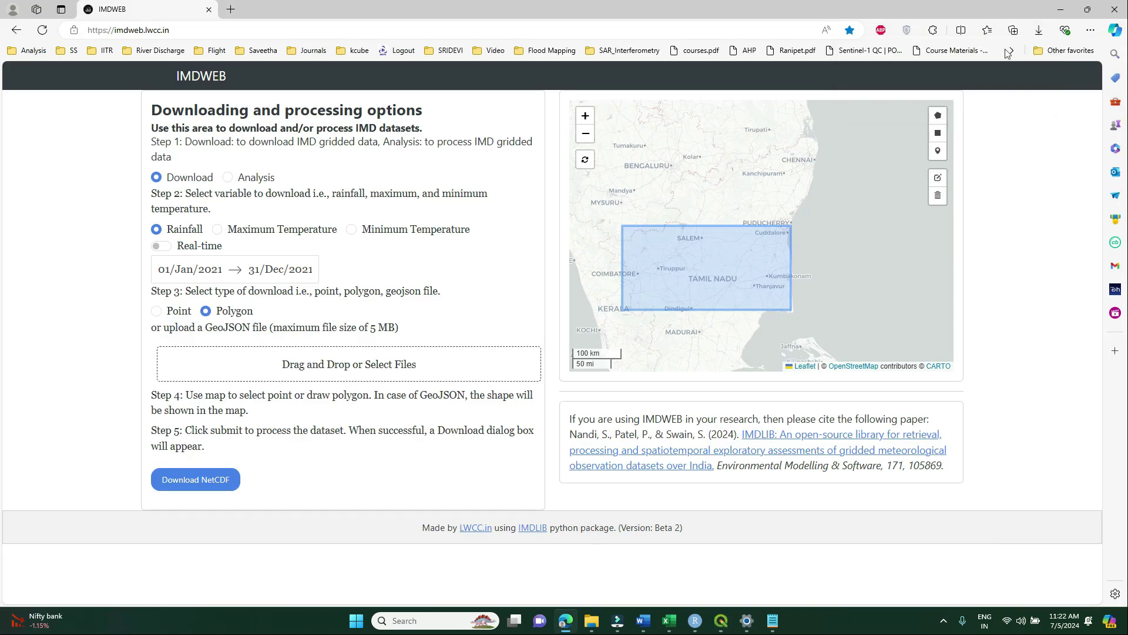
pyautogui.click(1039, 30)
pyautogui.moveTo(891, 75); pyautogui.dragTo(32, 280)
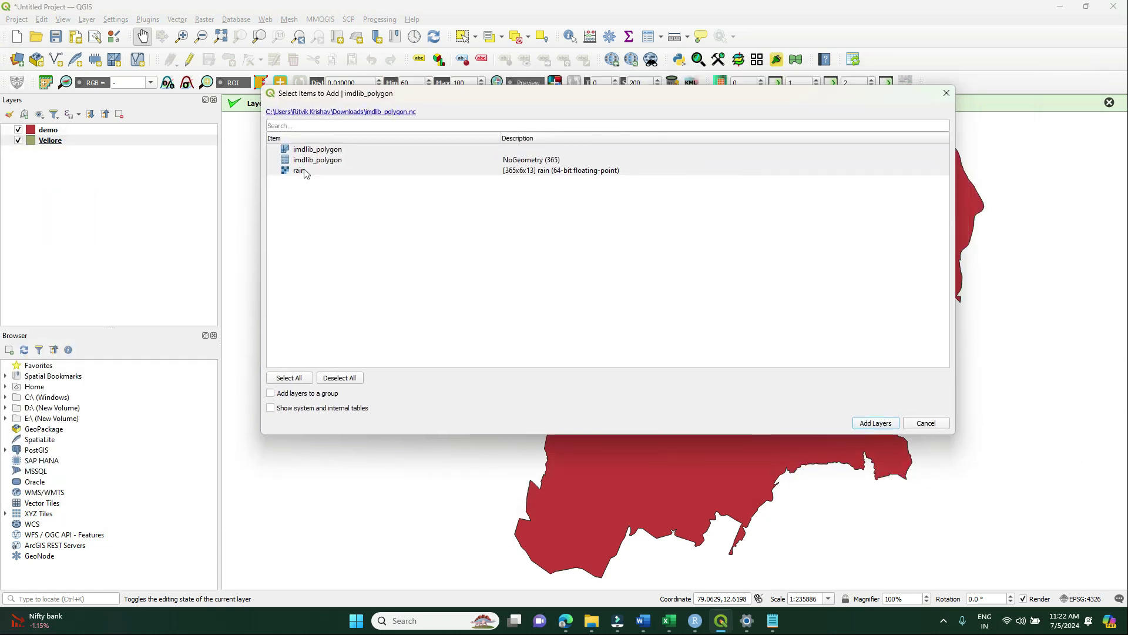
pyautogui.click(304, 170)
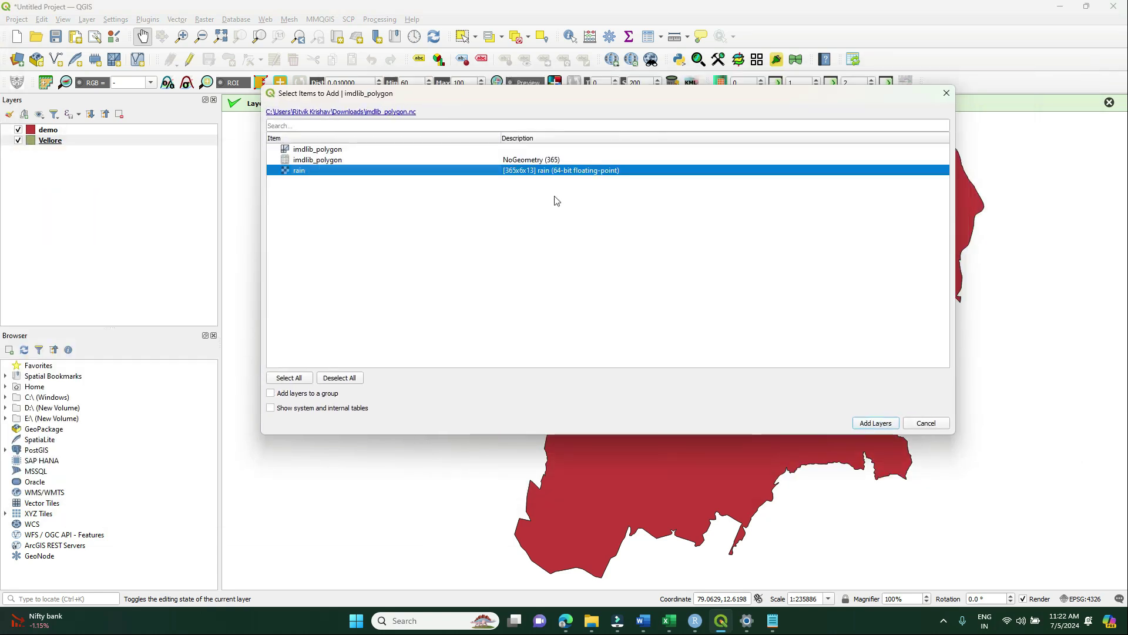
pyautogui.click(876, 422)
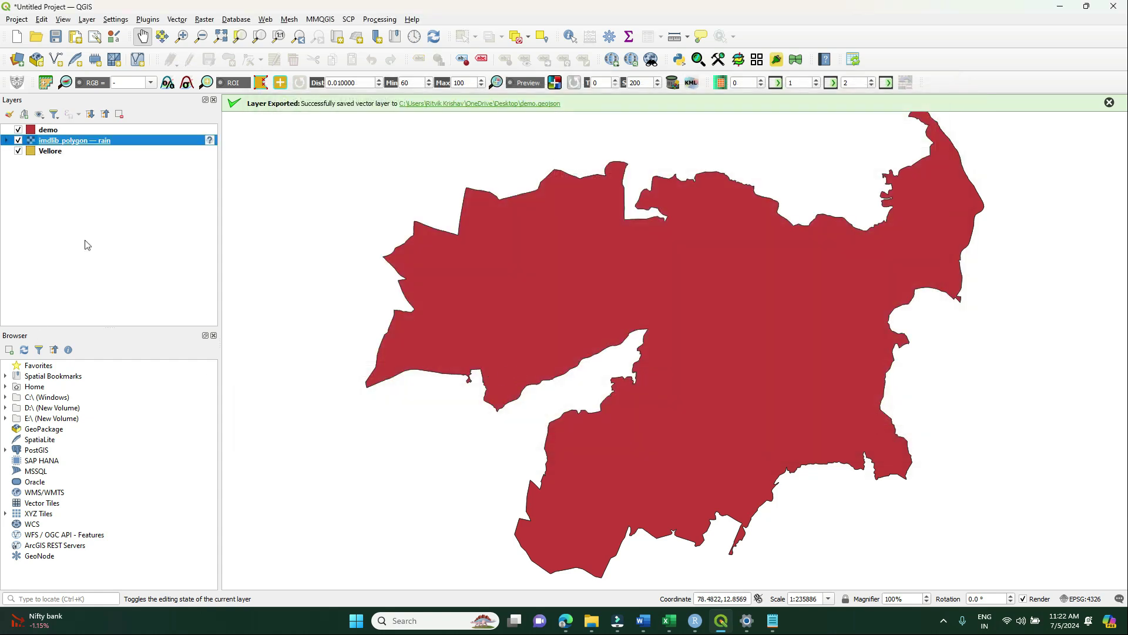
pyautogui.moveTo(106, 142); pyautogui.dragTo(113, 131)
pyautogui.rightClick(92, 129)
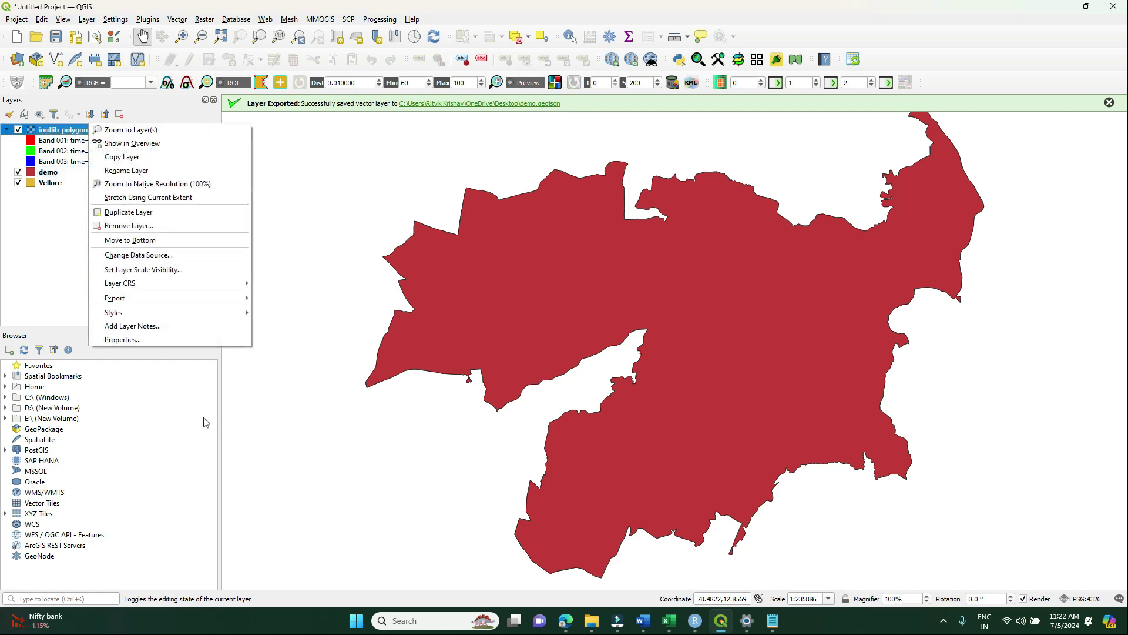
pyautogui.click(159, 341)
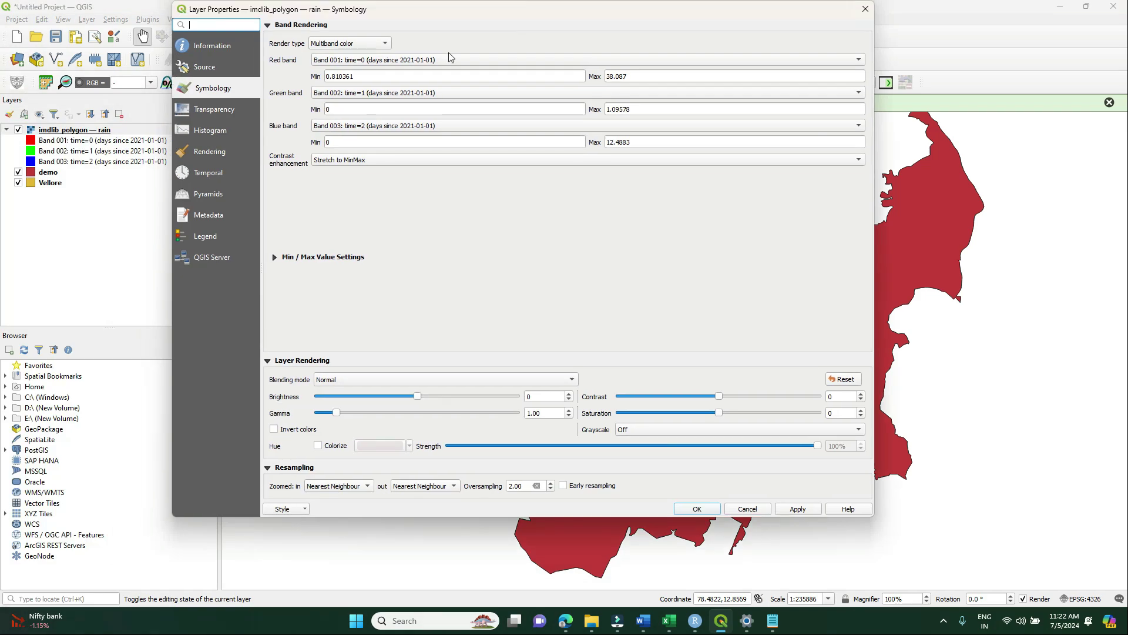
pyautogui.click(461, 57)
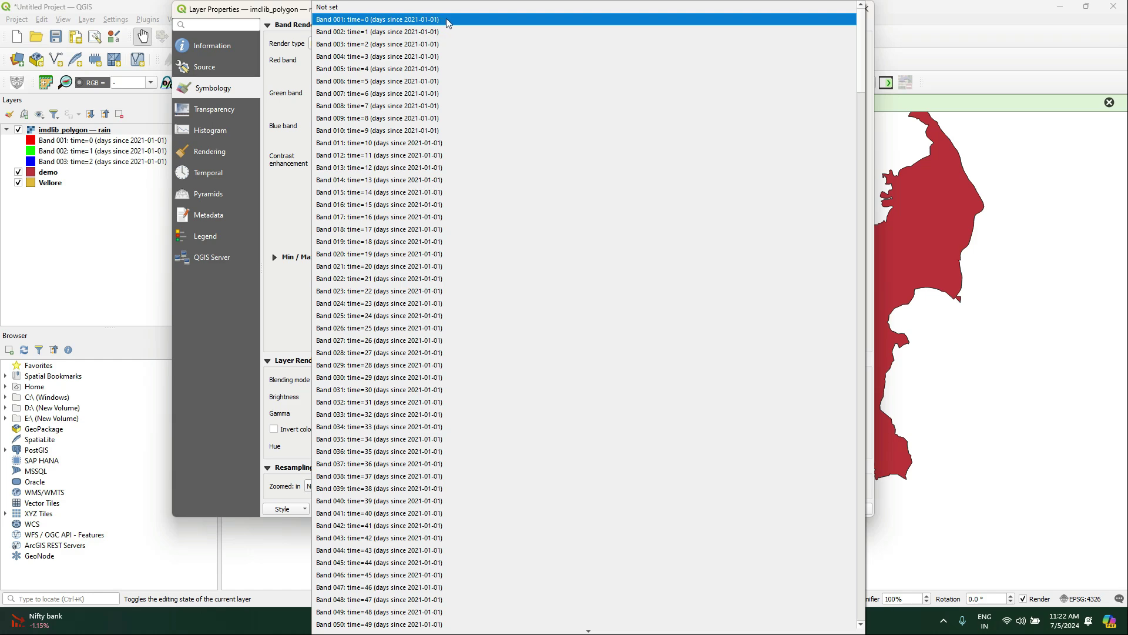
pyautogui.scroll(-20, 464, 234)
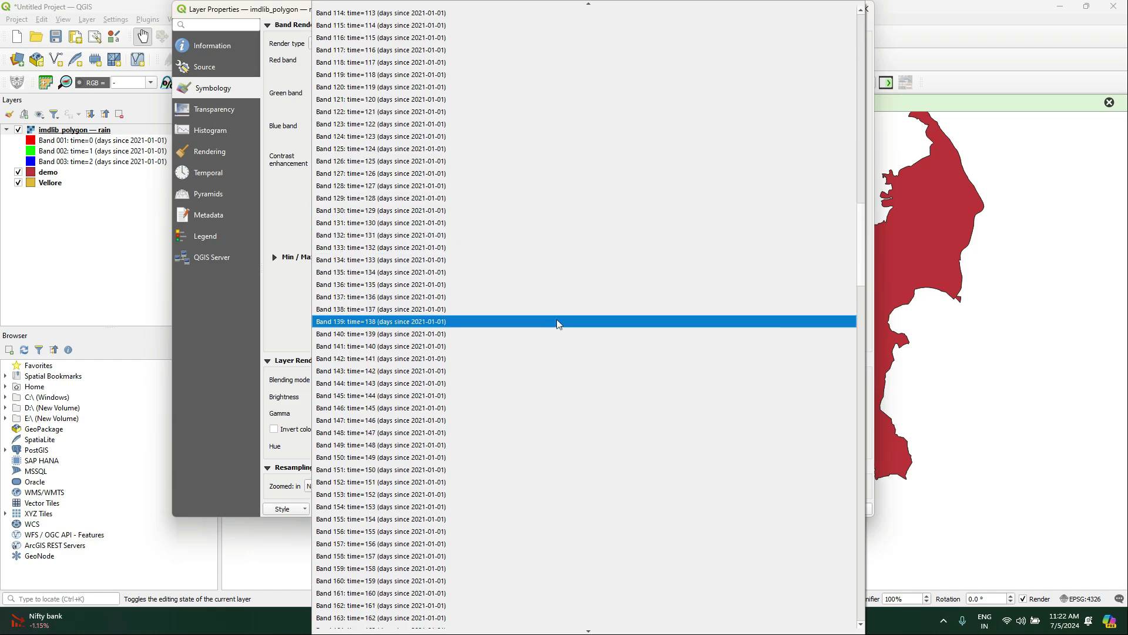
pyautogui.scroll(-20, 553, 318)
pyautogui.scroll(-20, 528, 324)
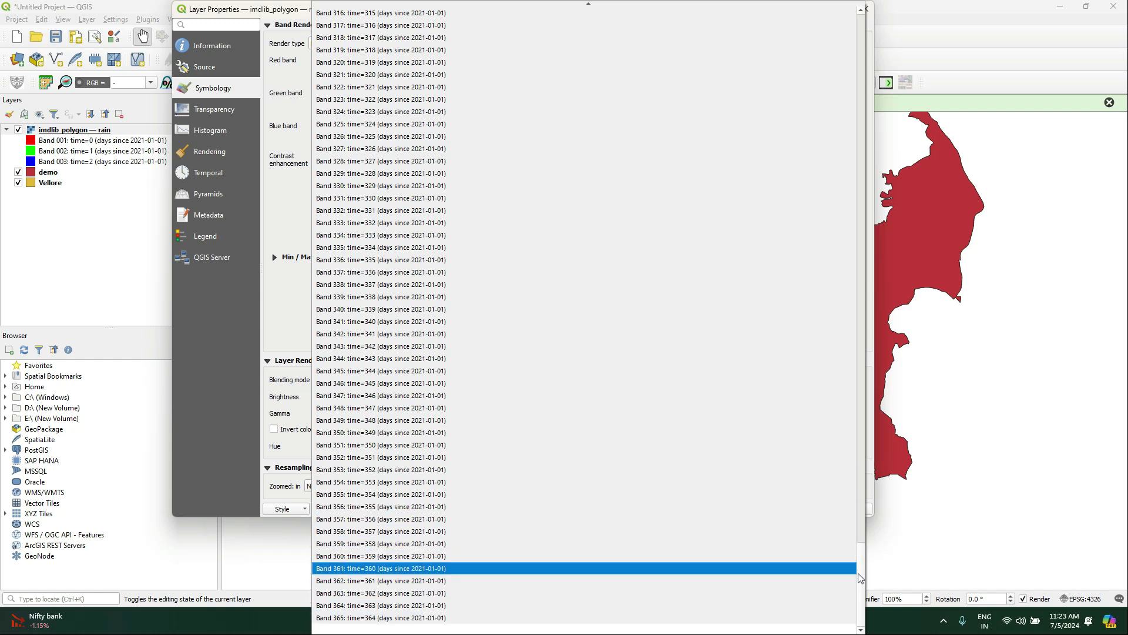
pyautogui.moveTo(862, 573); pyautogui.dragTo(853, 7)
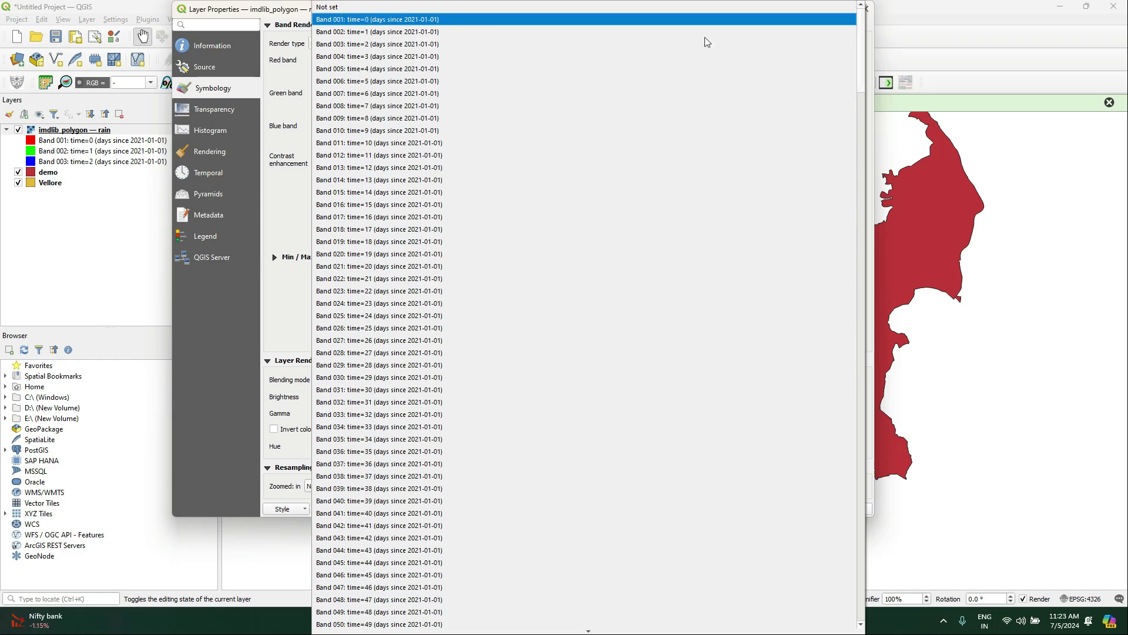
pyautogui.moveTo(862, 42); pyautogui.dragTo(842, 630)
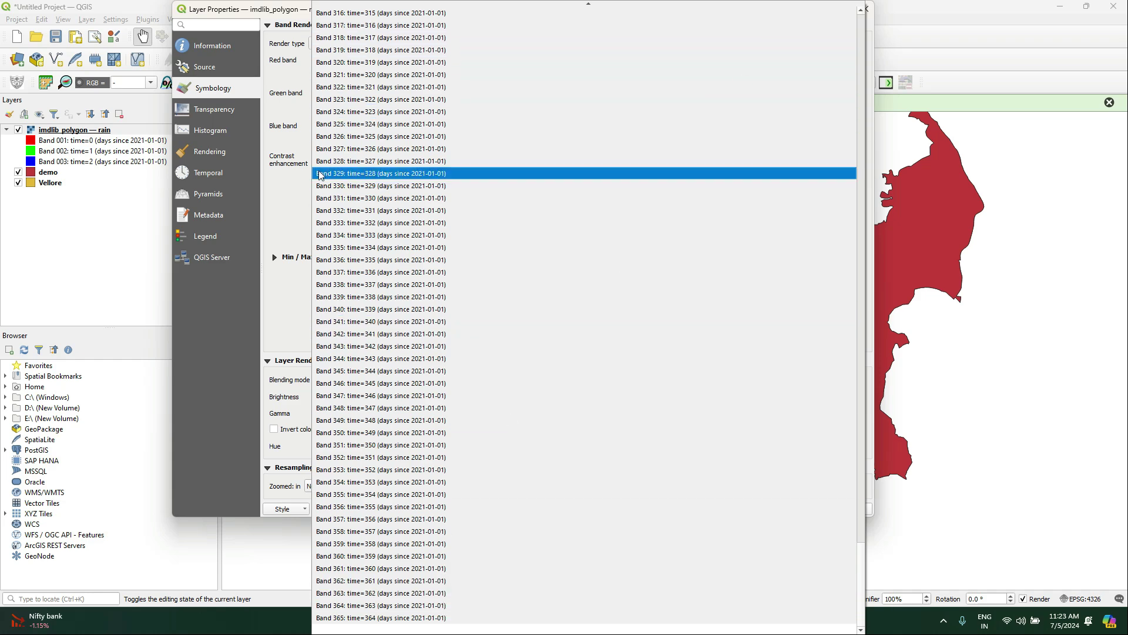
pyautogui.click(280, 219)
pyautogui.click(865, 9)
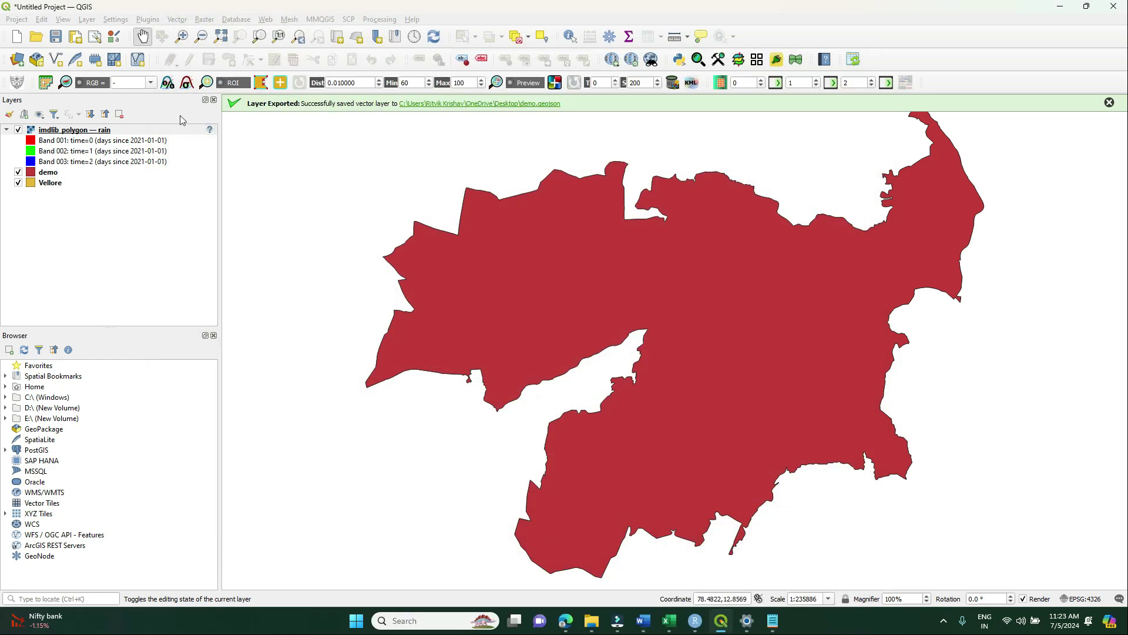
# - Zoom the map to the rain layer's extent, adjust the zoom, and reopen the rain layer's properties
pyautogui.rightClick(123, 131)
pyautogui.click(153, 140)
pyautogui.scroll(-2, 711, 470)
pyautogui.scroll(1, 804, 466)
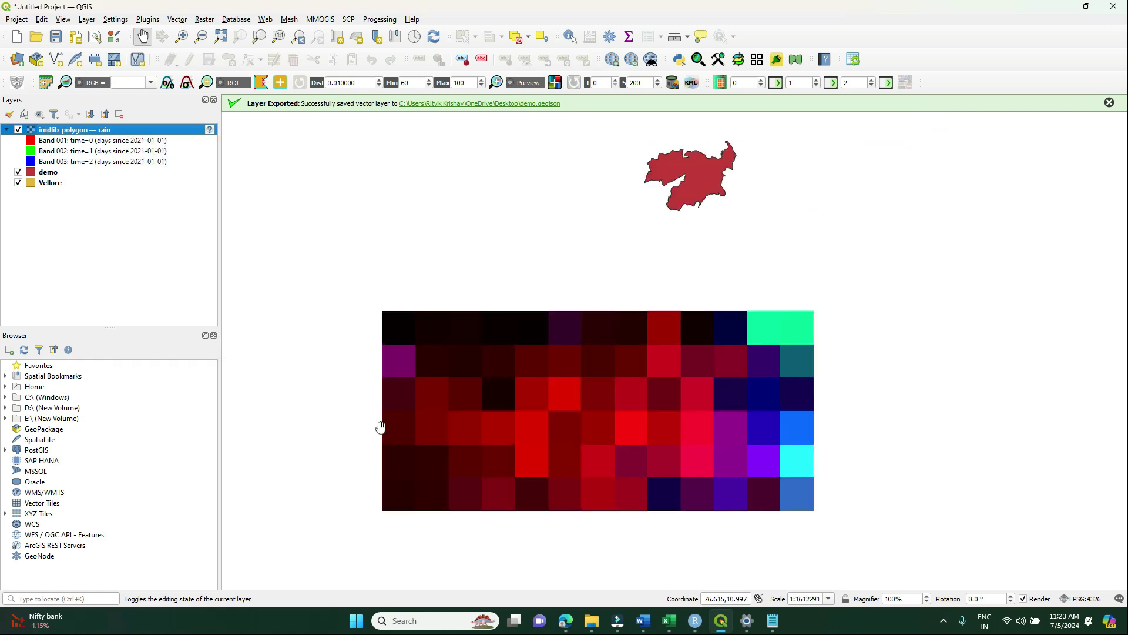
pyautogui.rightClick(157, 130)
pyautogui.click(231, 347)
pyautogui.click(207, 51)
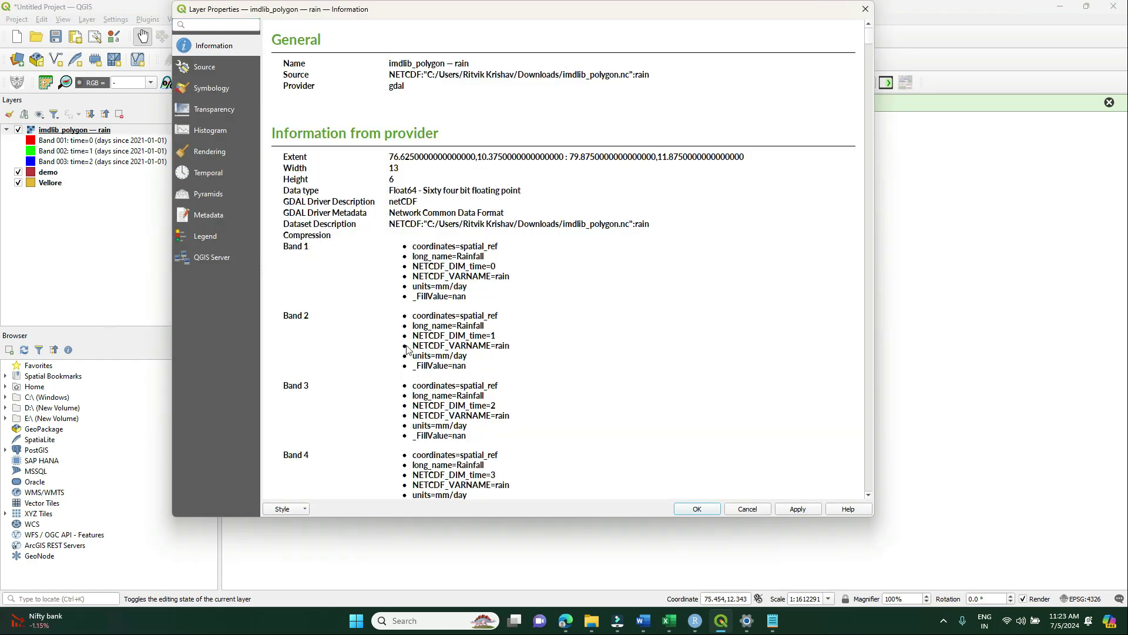
pyautogui.scroll(-12, 517, 353)
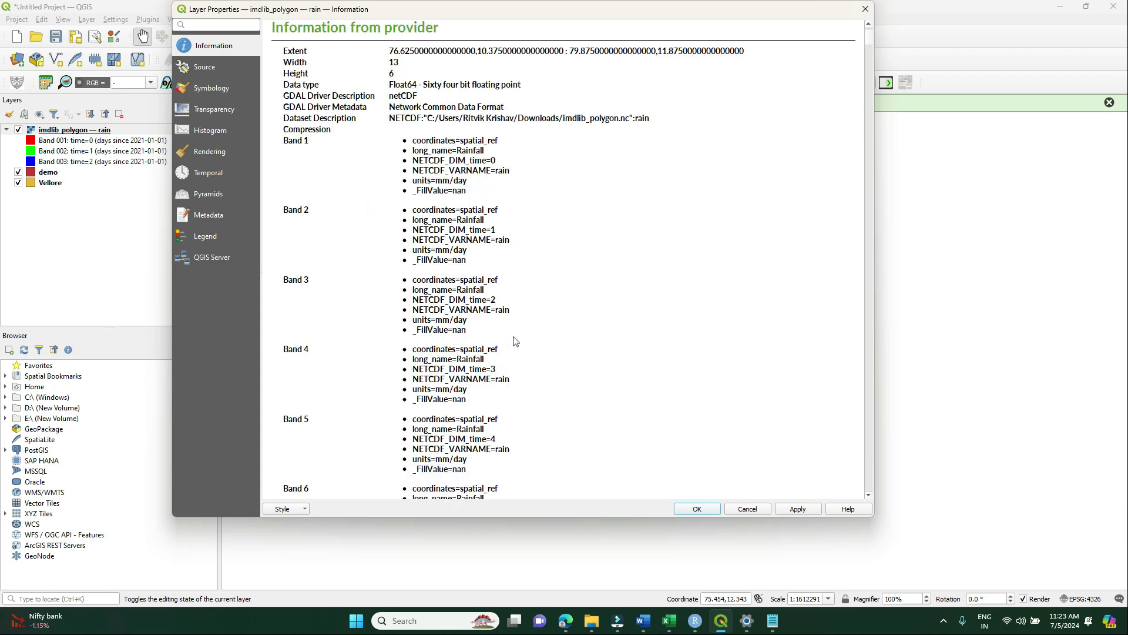
pyautogui.scroll(-15, 511, 376)
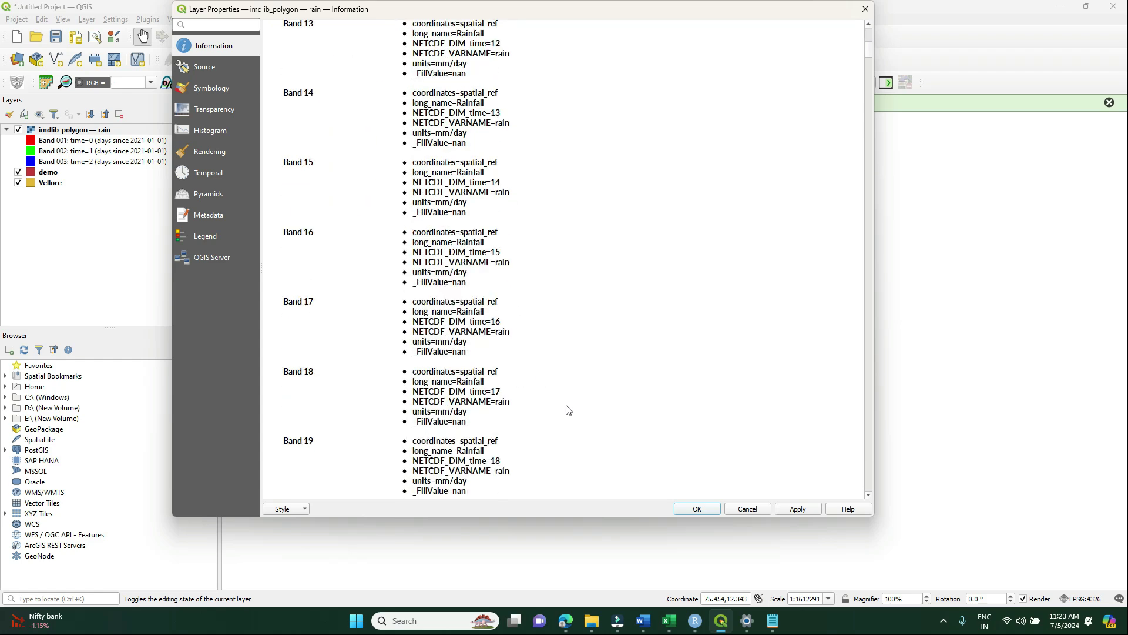
pyautogui.scroll(20, 658, 197)
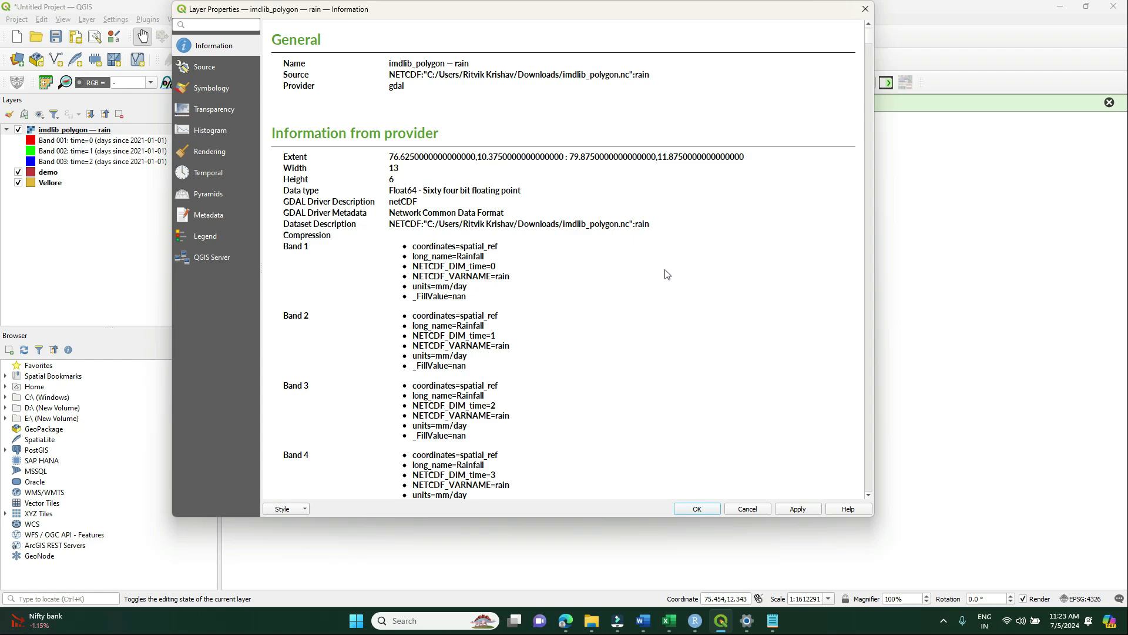
pyautogui.moveTo(869, 48); pyautogui.dragTo(869, 533)
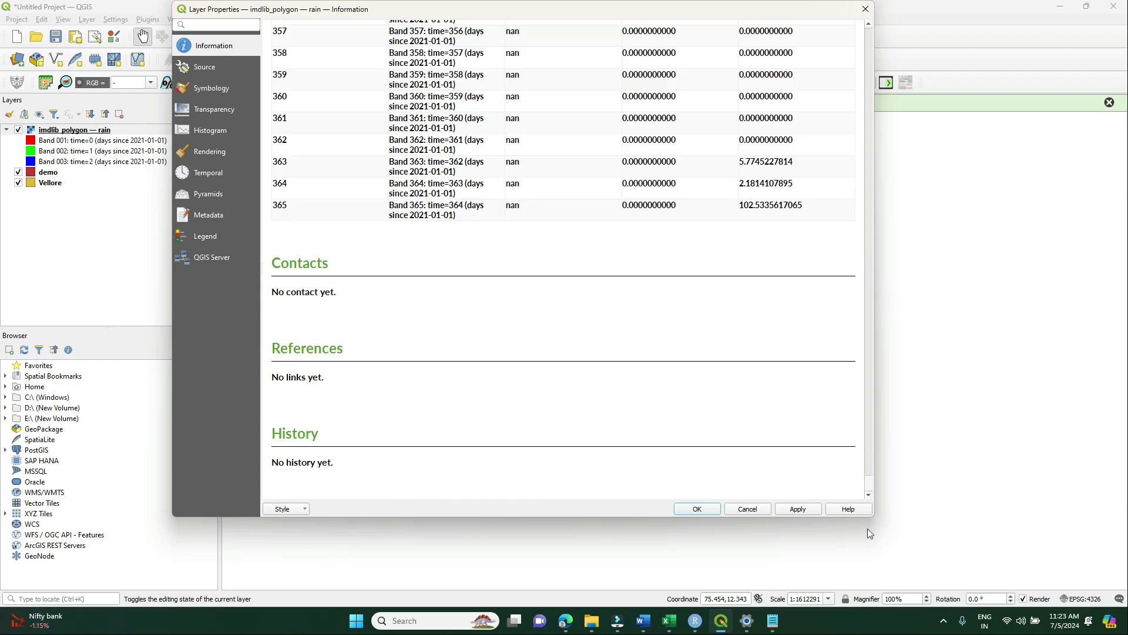
pyautogui.scroll(12, 529, 422)
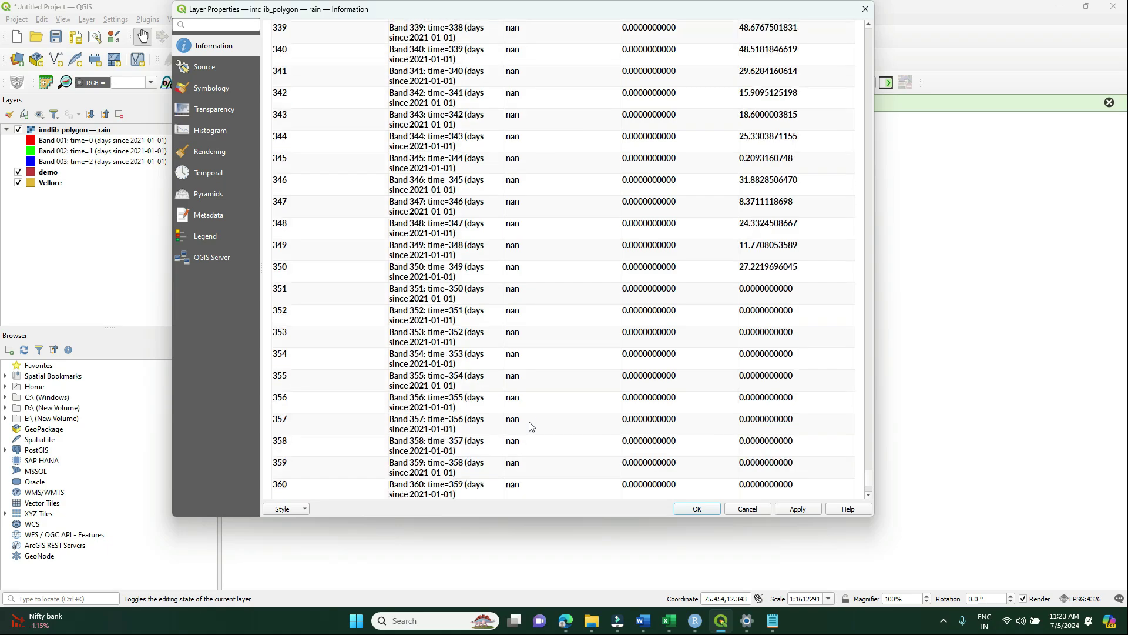
pyautogui.scroll(20, 531, 427)
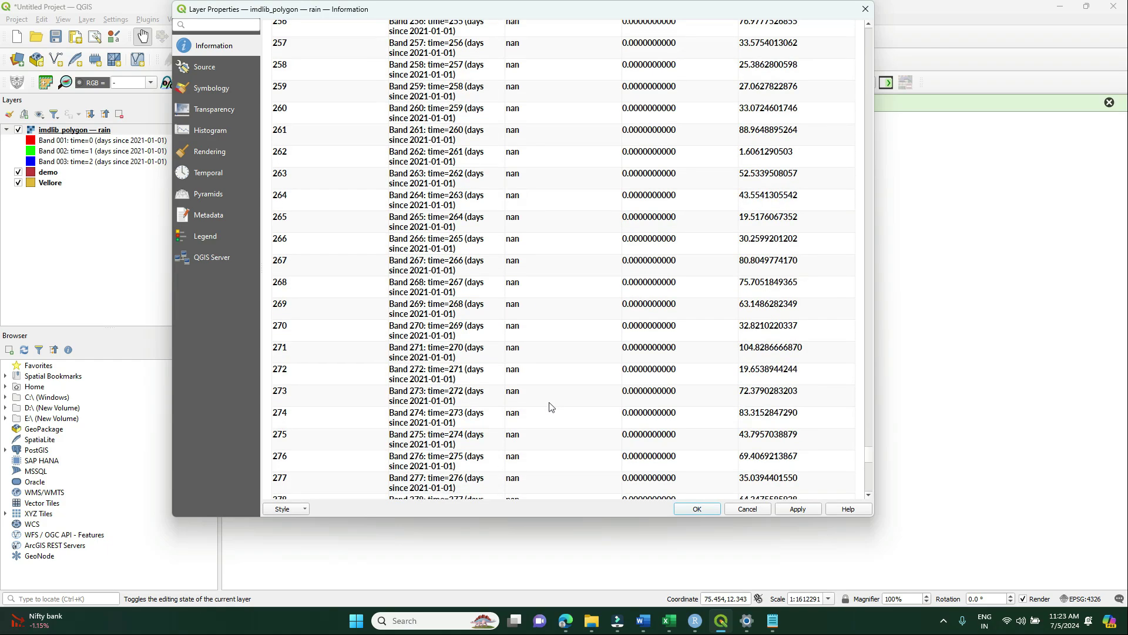
pyautogui.moveTo(868, 446); pyautogui.dragTo(482, 325)
pyautogui.moveTo(427, 293); pyautogui.dragTo(390, 294)
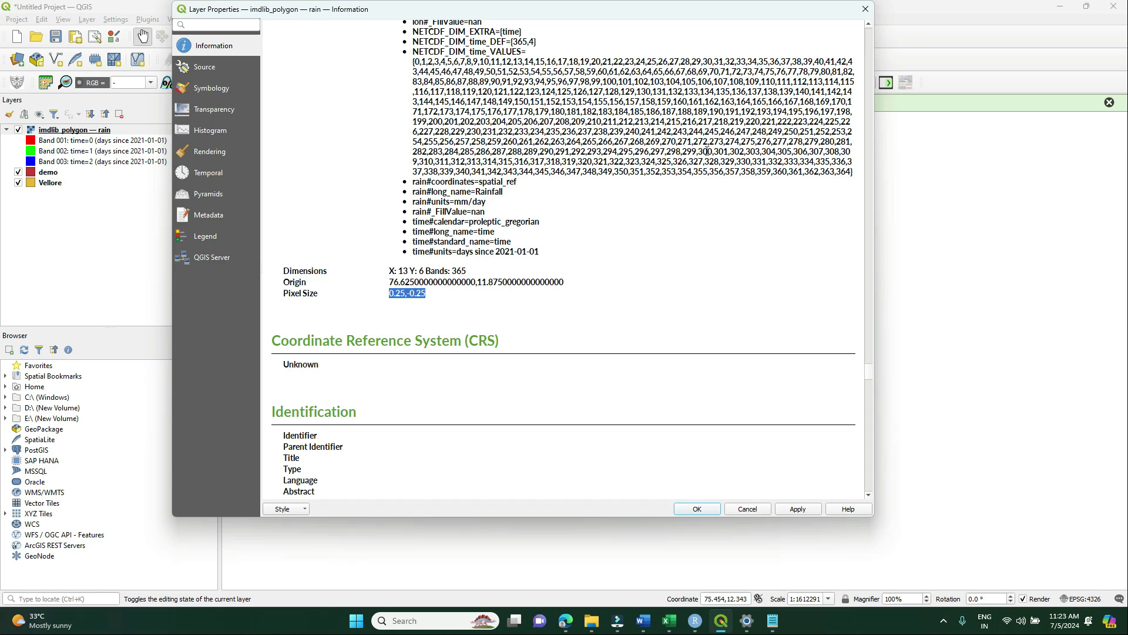
pyautogui.click(865, 9)
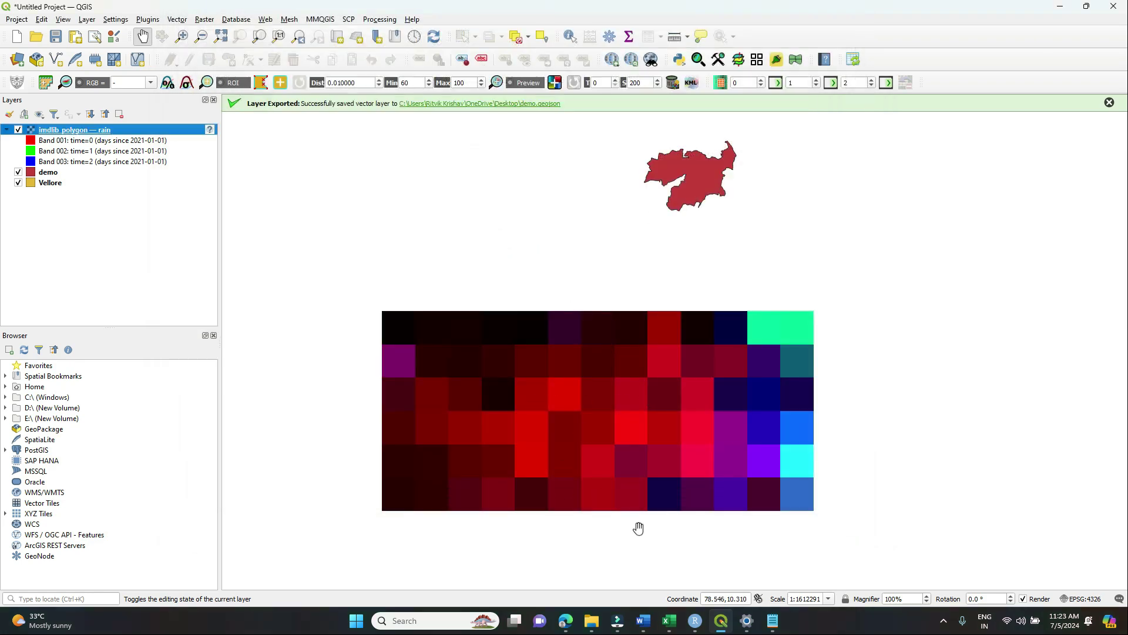